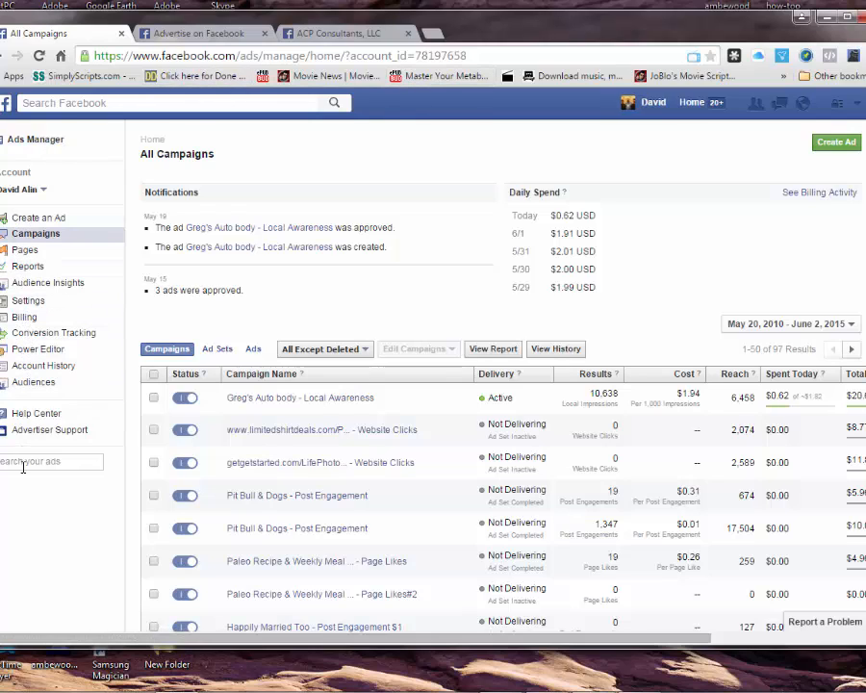
Step: Open the Conversion Tracking pixel list and scroll through every pixel and its activity status
left_click(83, 334)
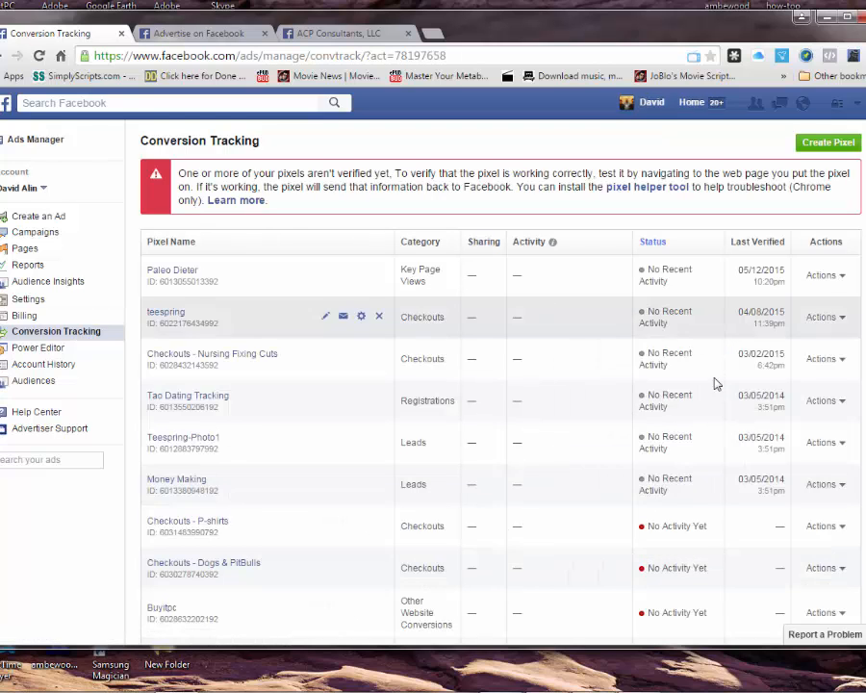
scroll(575, 464, "down", 3)
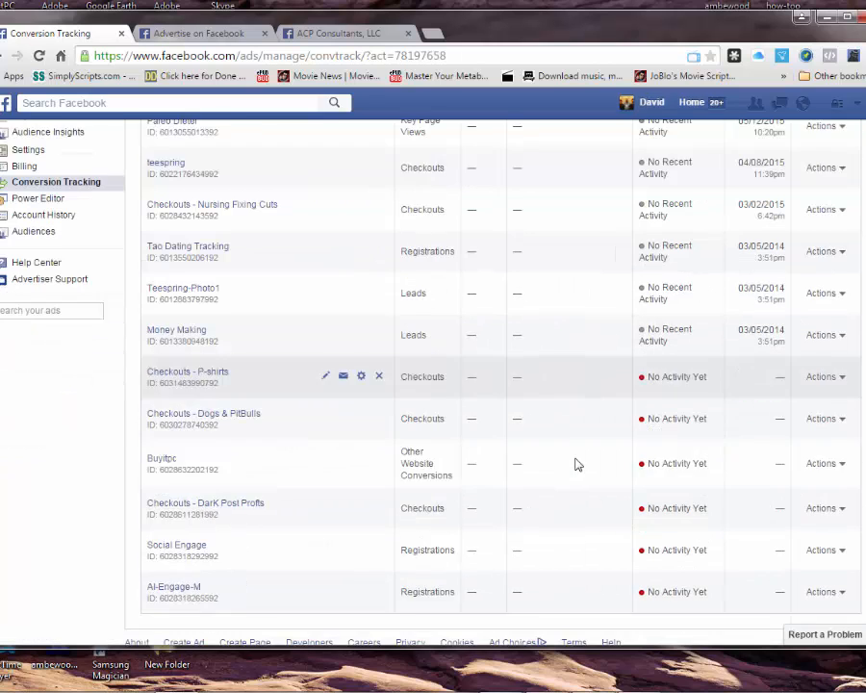
scroll(575, 464, "up", 3)
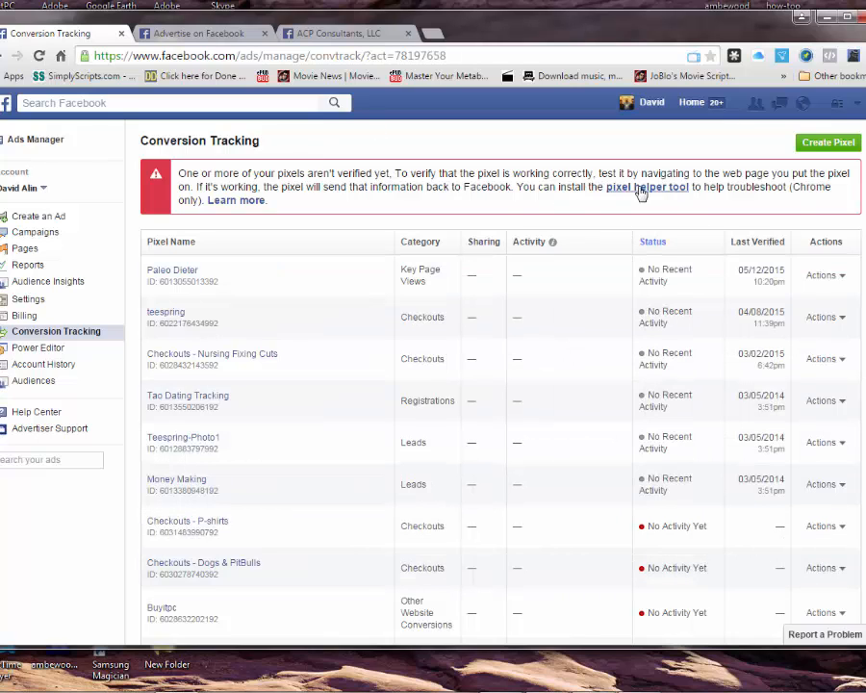
Step: Create a new conversion pixel that measures Leads and name it 'Leads - WBC'
left_click(826, 145)
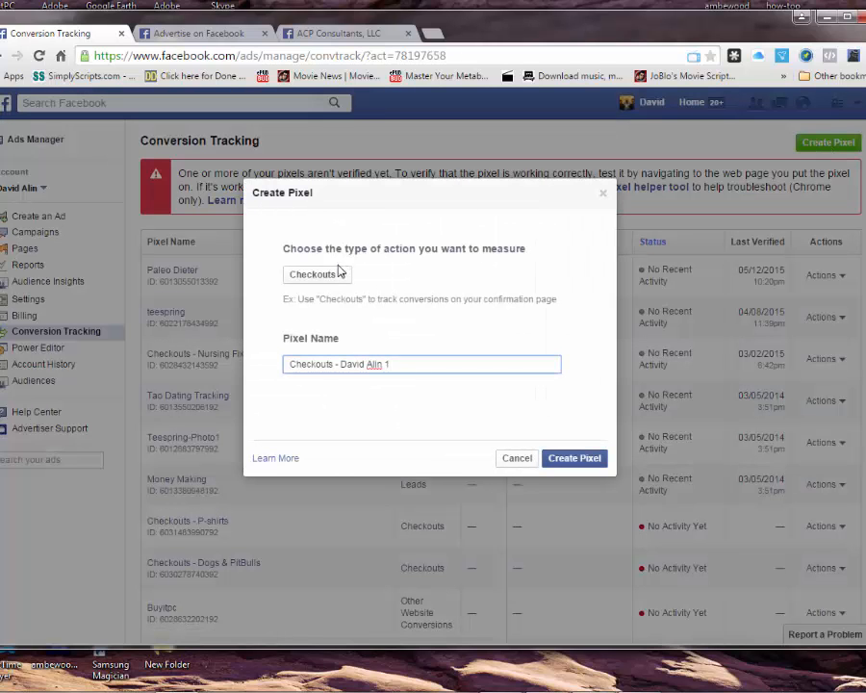
left_click(321, 273)
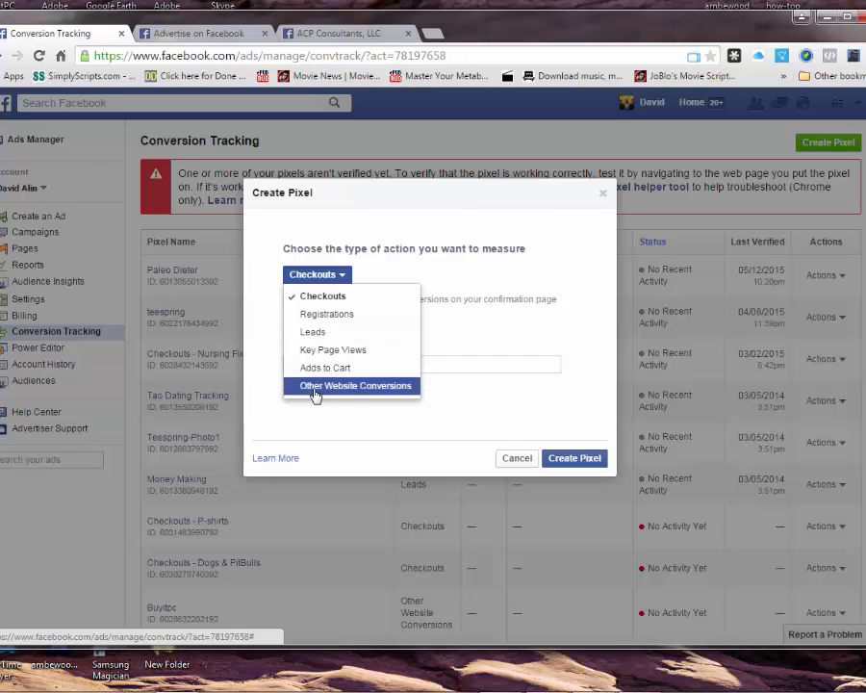
left_click(311, 333)
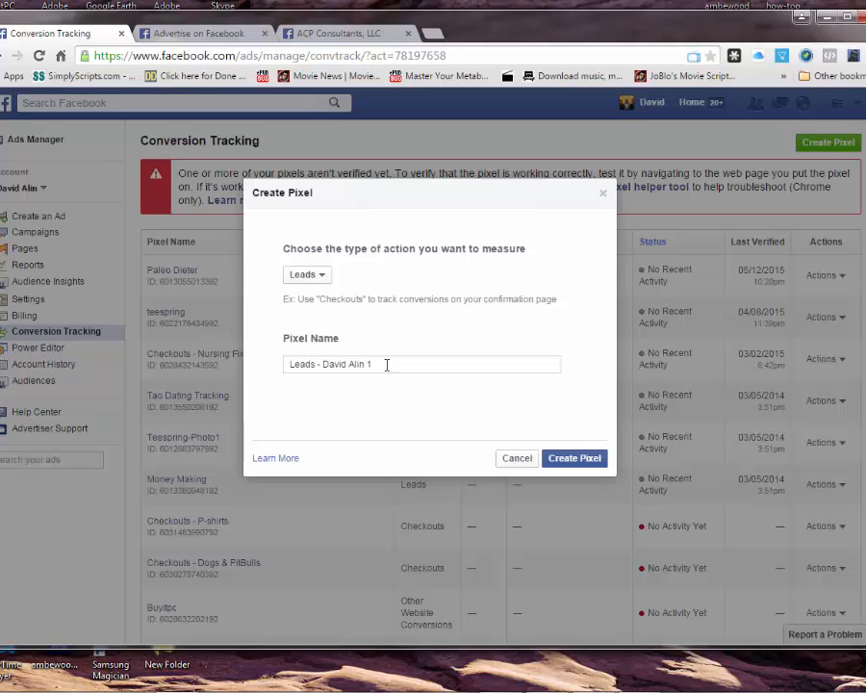
left_click_drag(382, 363, 332, 366)
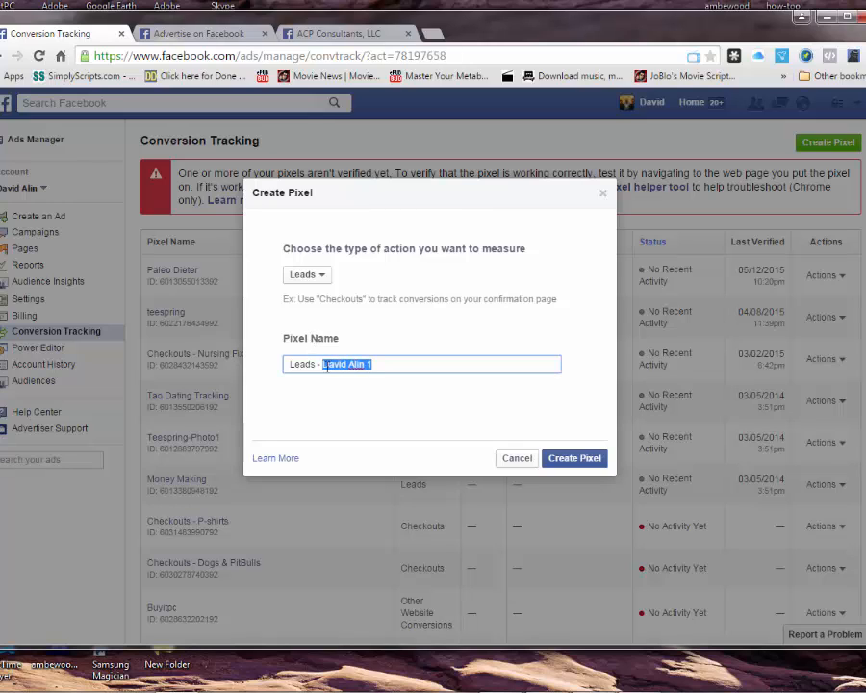
type("WBC")
left_click(574, 460)
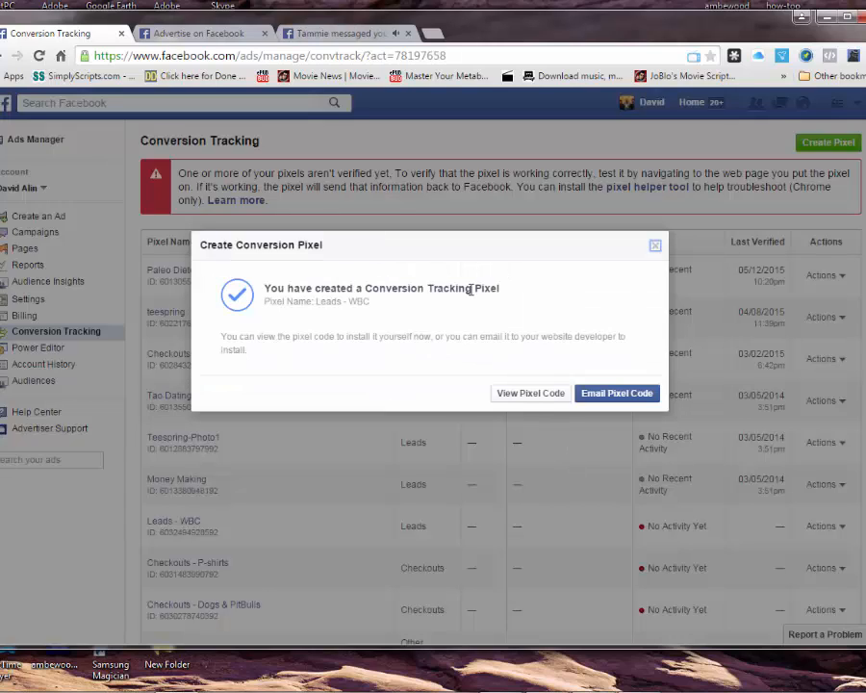
Step: Show the Leads - WBC pixel code and copy the entire snippet
left_click(539, 404)
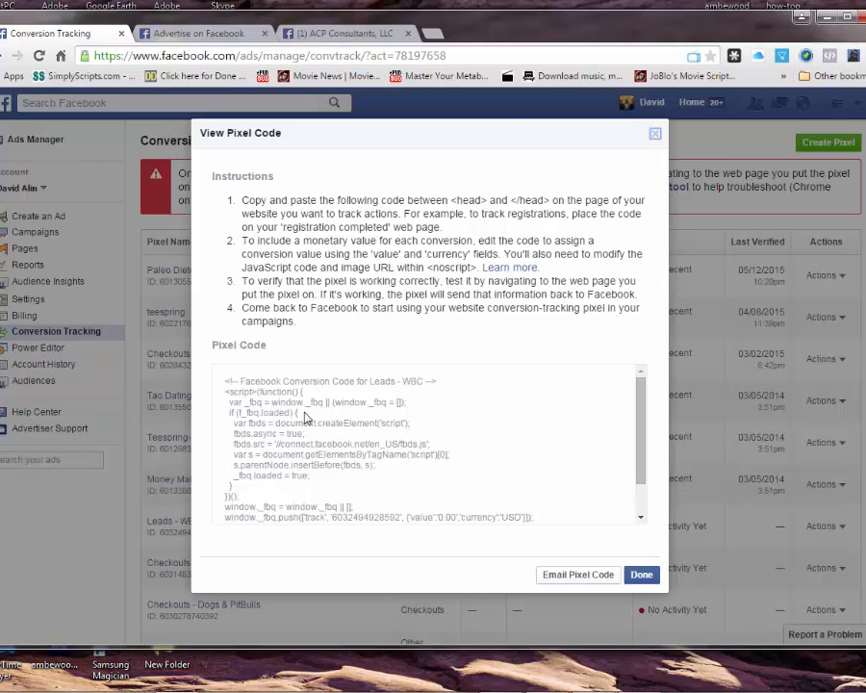
left_click(274, 404)
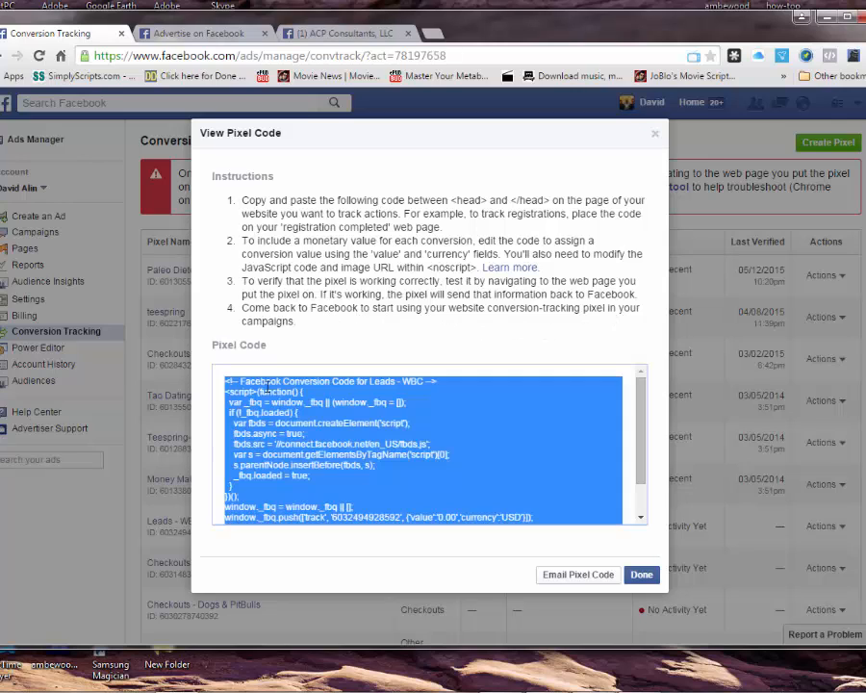
right_click(284, 428)
left_click(306, 440)
Step: Email the Leads - WBC pixel code to the recipient's address with a note 'The pixel code for WB…'
left_click(583, 575)
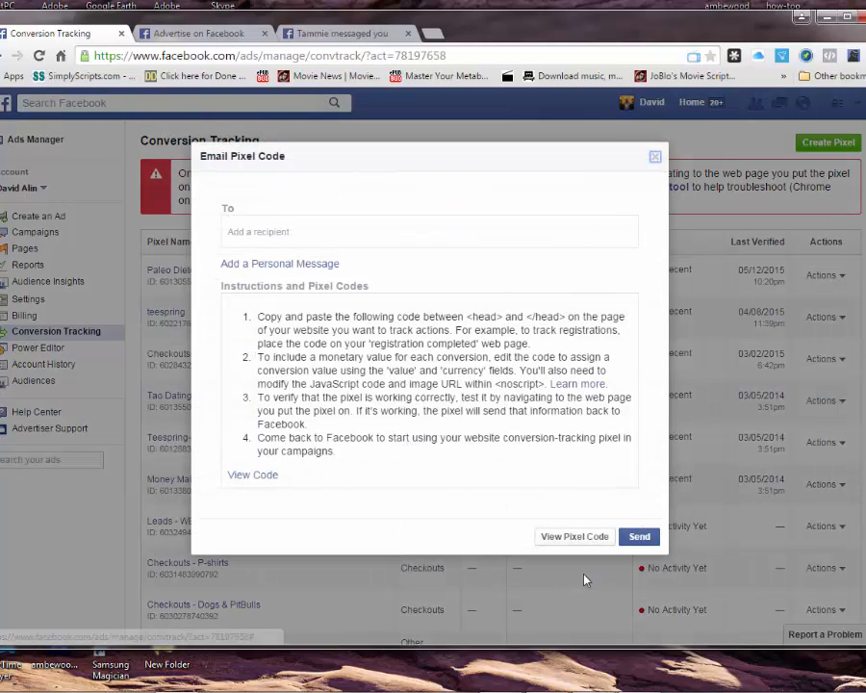
left_click(306, 235)
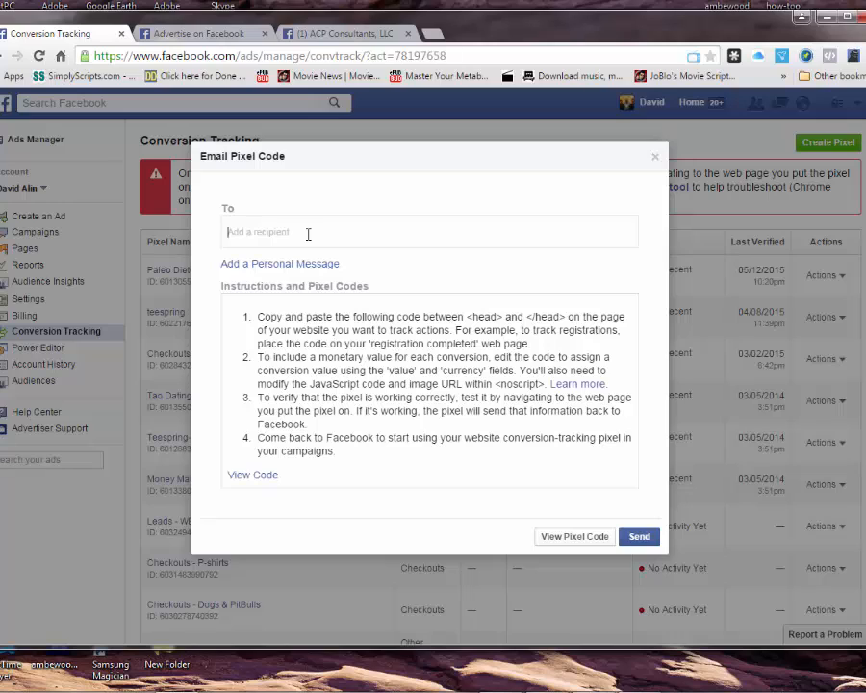
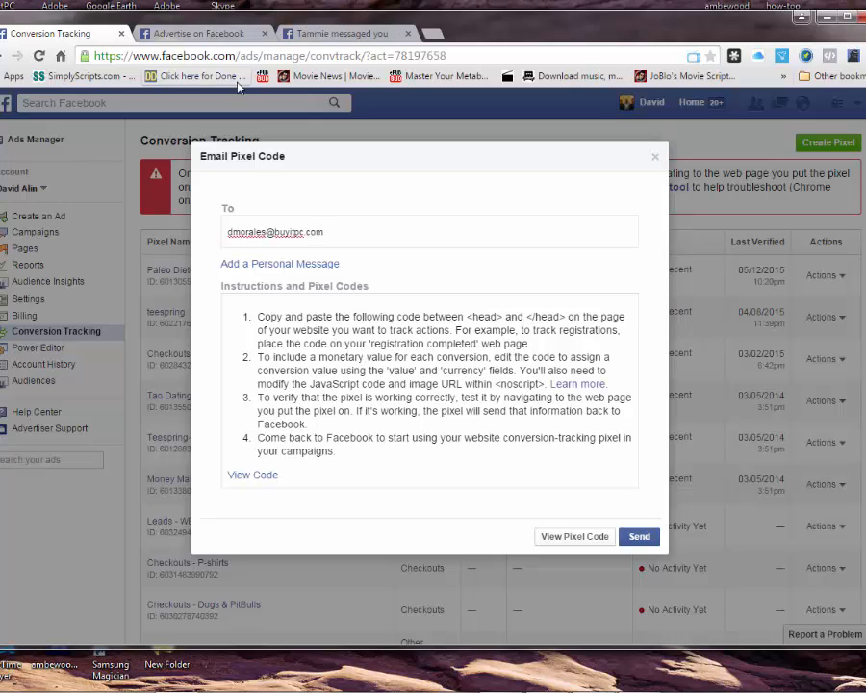
left_click(324, 265)
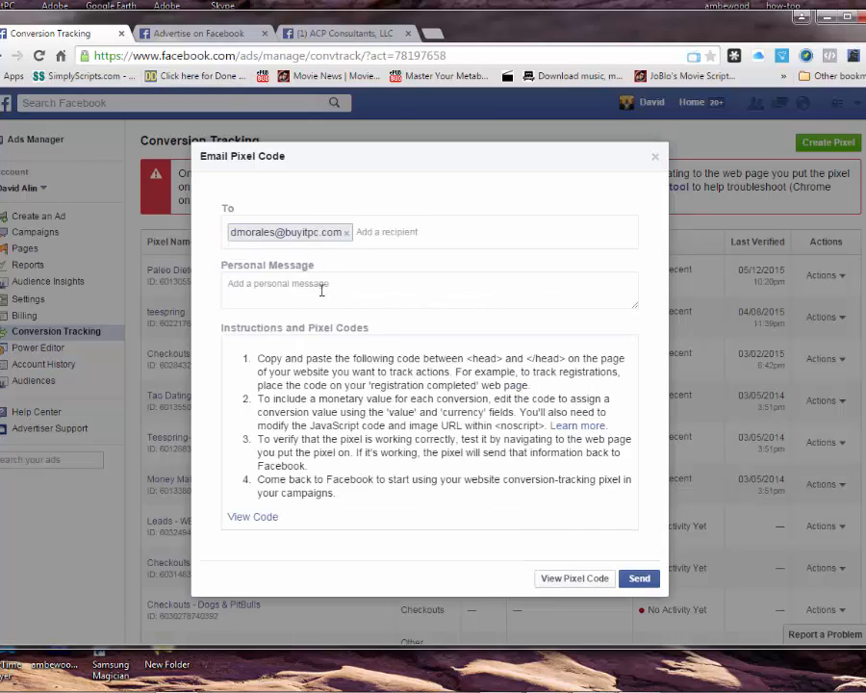
left_click(338, 299)
type("The p")
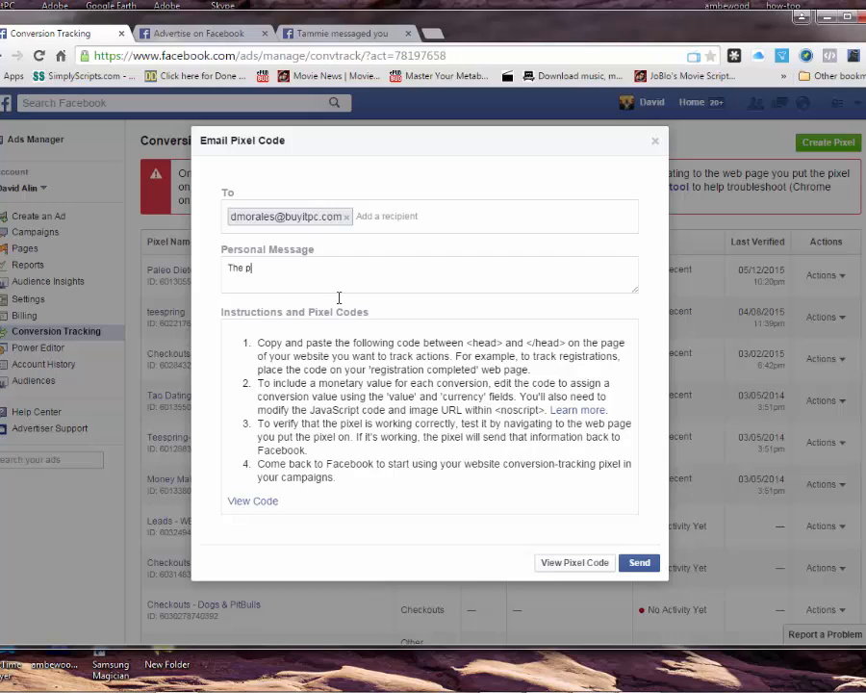
type("ixel code")
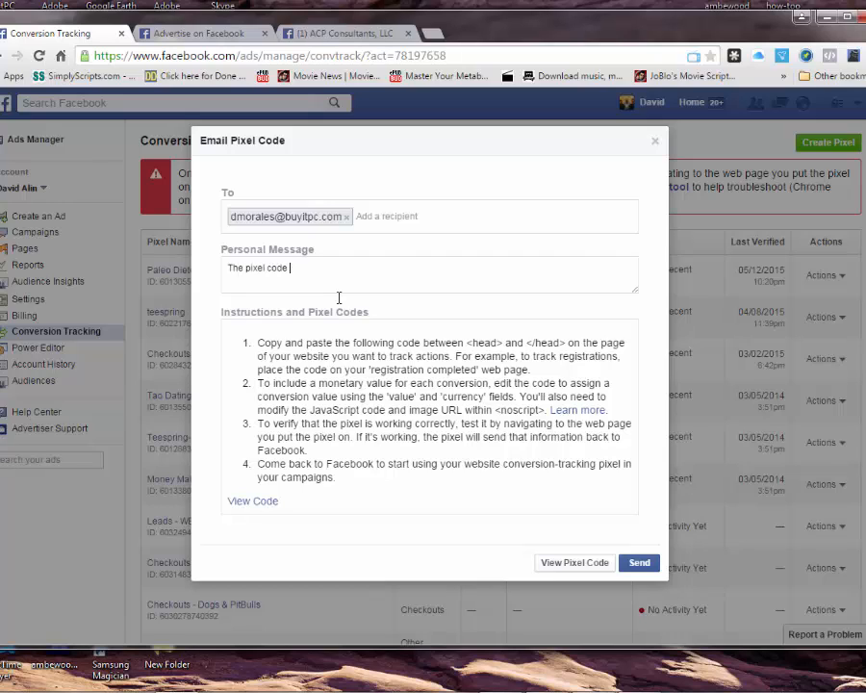
type(" for WBC")
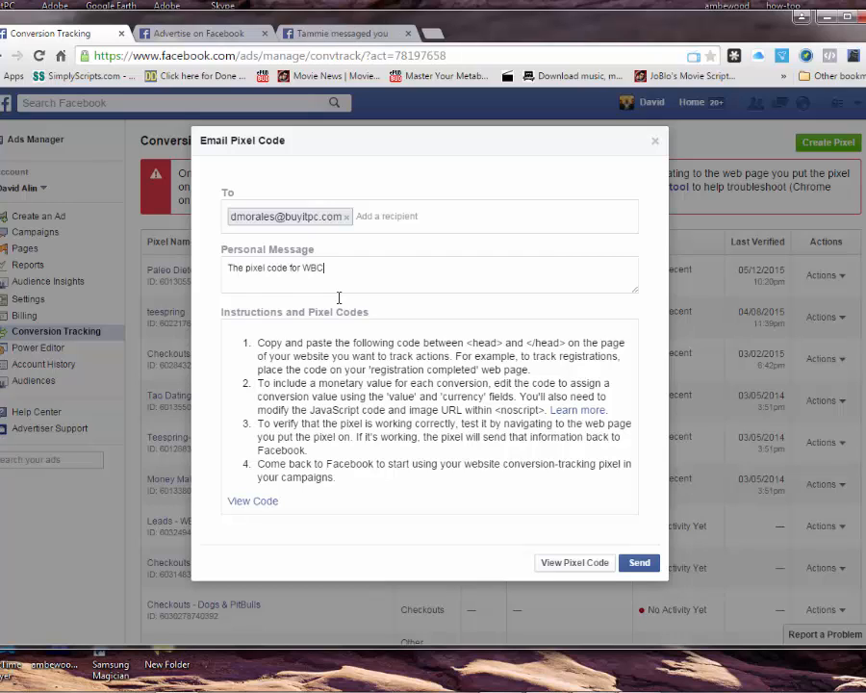
left_click(638, 563)
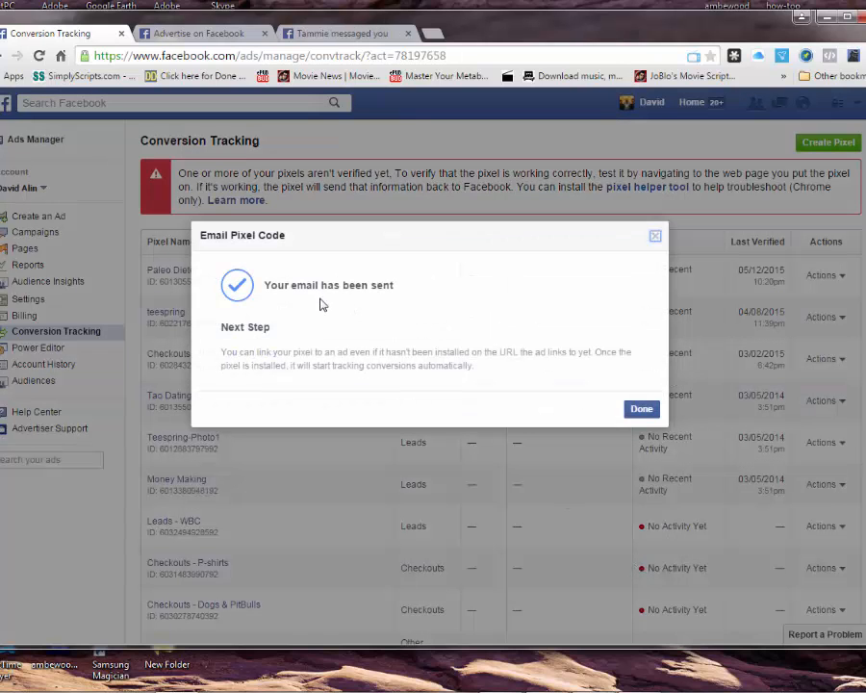
left_click(640, 408)
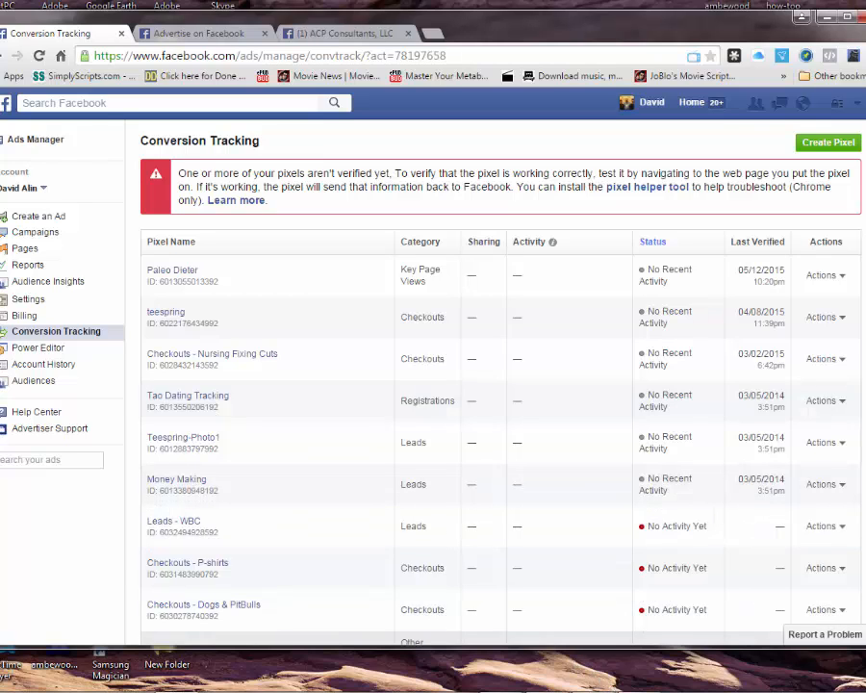
Step: Bring up the Whittier Business Connection boosted-post ad page showing its Buyitpc pixel setting
left_click(635, 690)
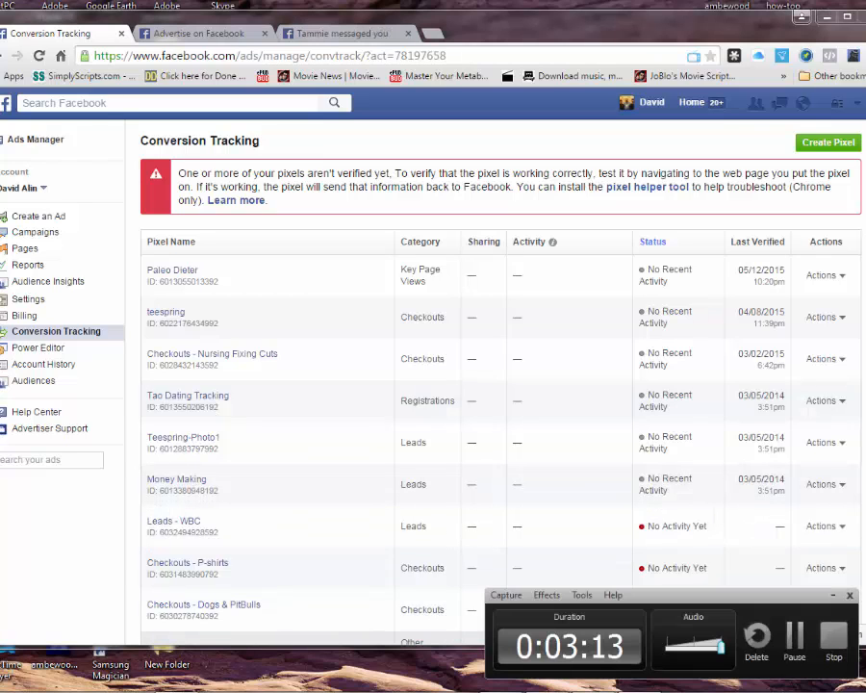
left_click(794, 637)
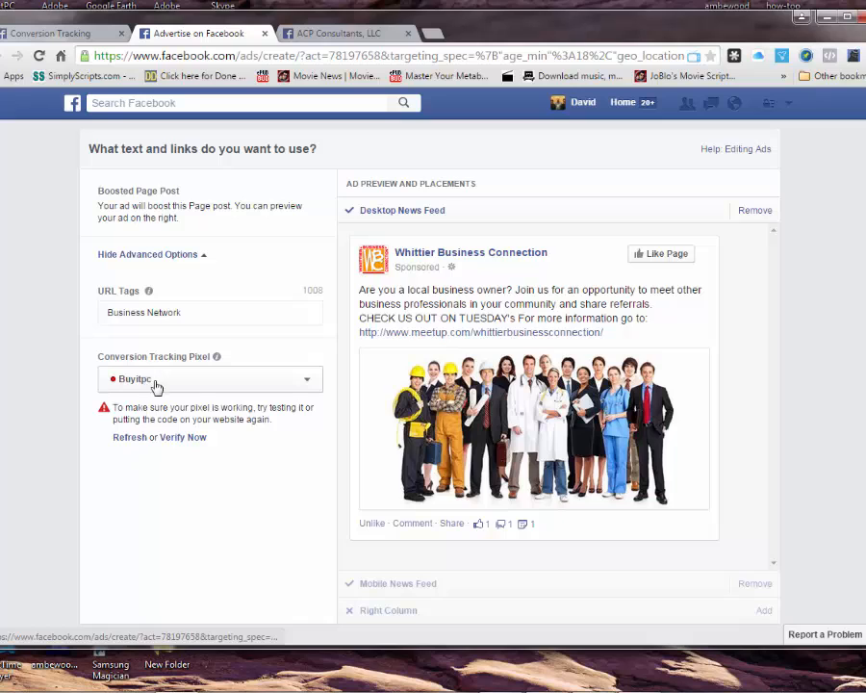
Step: Change the ad's conversion tracking pixel from Buyitpc to Leads - WBC
left_click(305, 381)
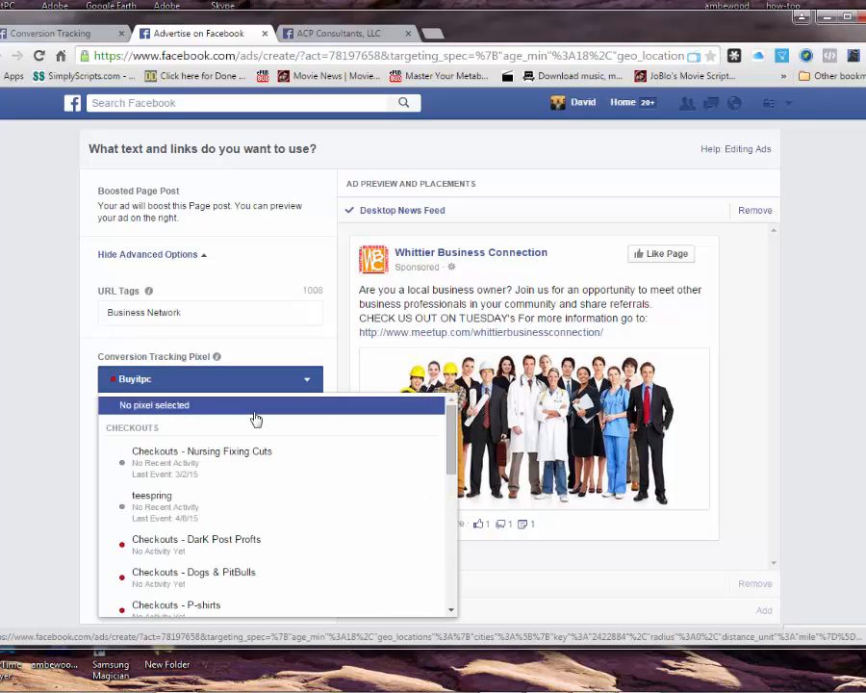
scroll(256, 525, "down", 8)
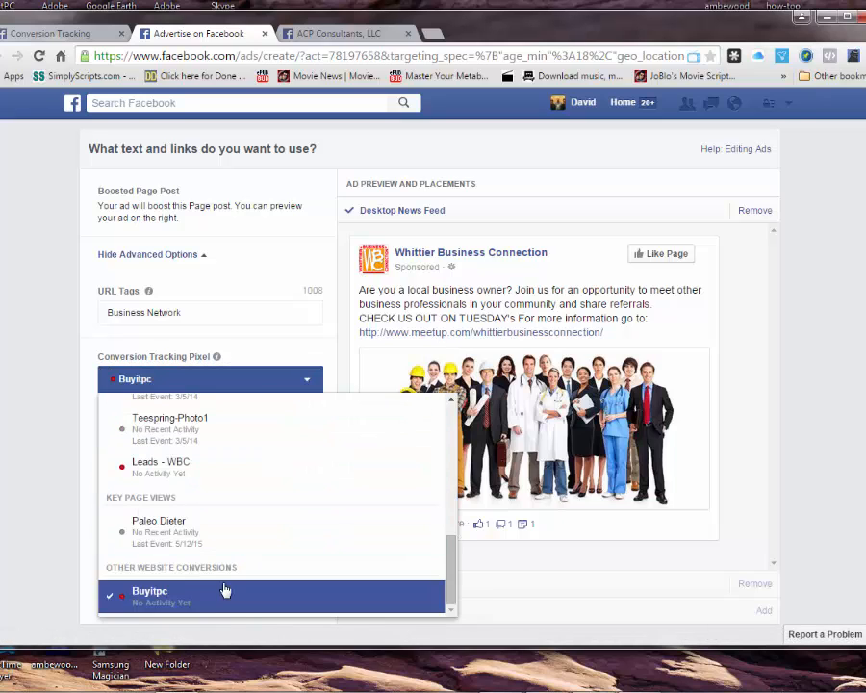
left_click(179, 469)
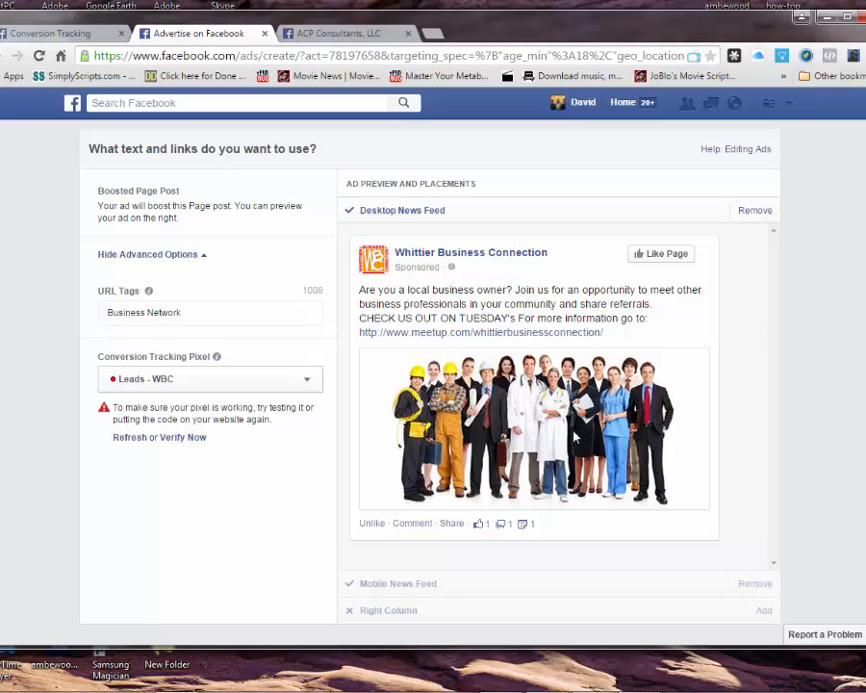
Step: Return to the Conversion Tracking list and display the Leads - WBC pixel code
left_click(48, 35)
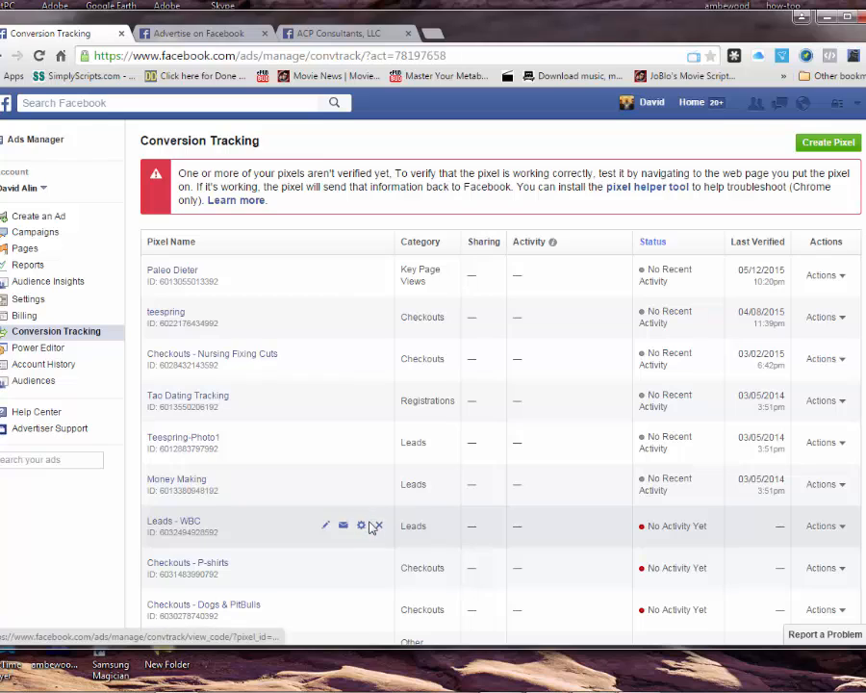
scroll(373, 390, "down", 3)
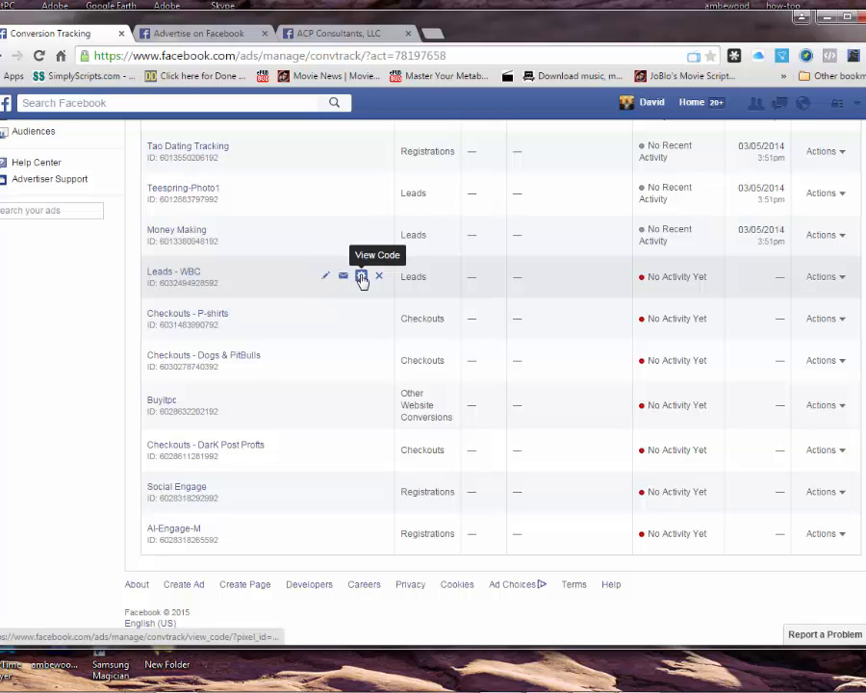
left_click(361, 279)
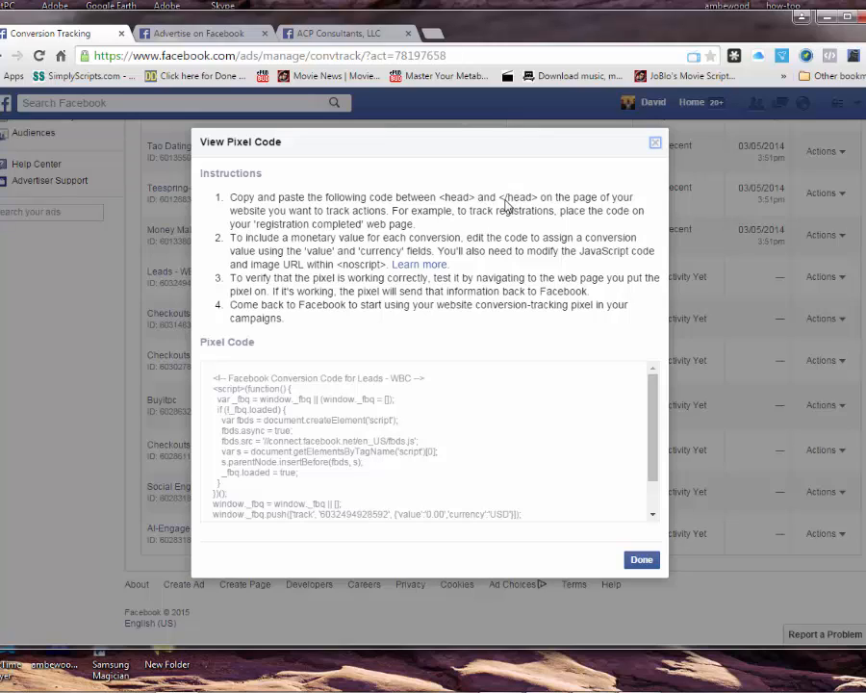
Step: Select and copy the complete Leads - WBC pixel snippet, copying it a second time
left_click(303, 397)
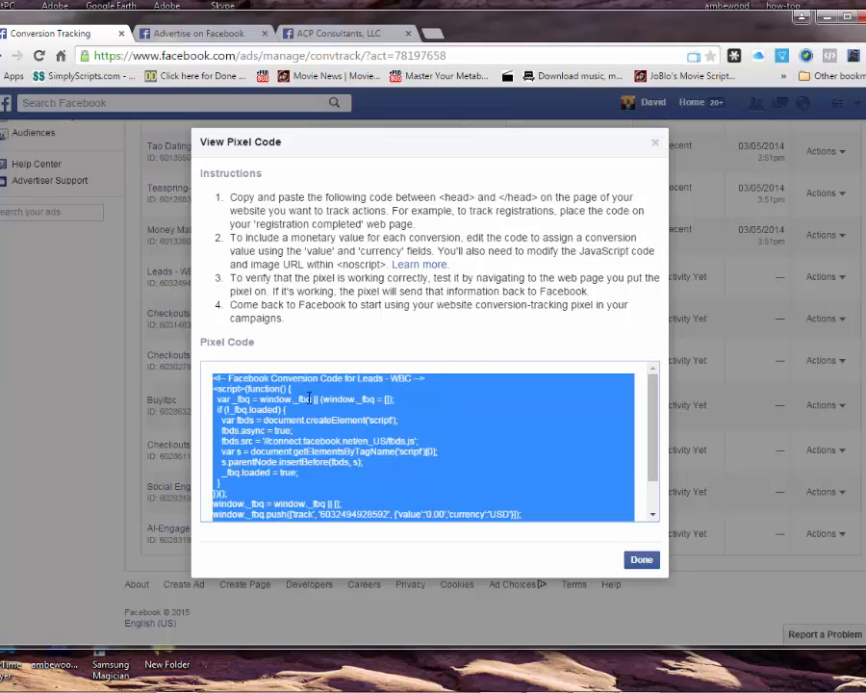
right_click(308, 397)
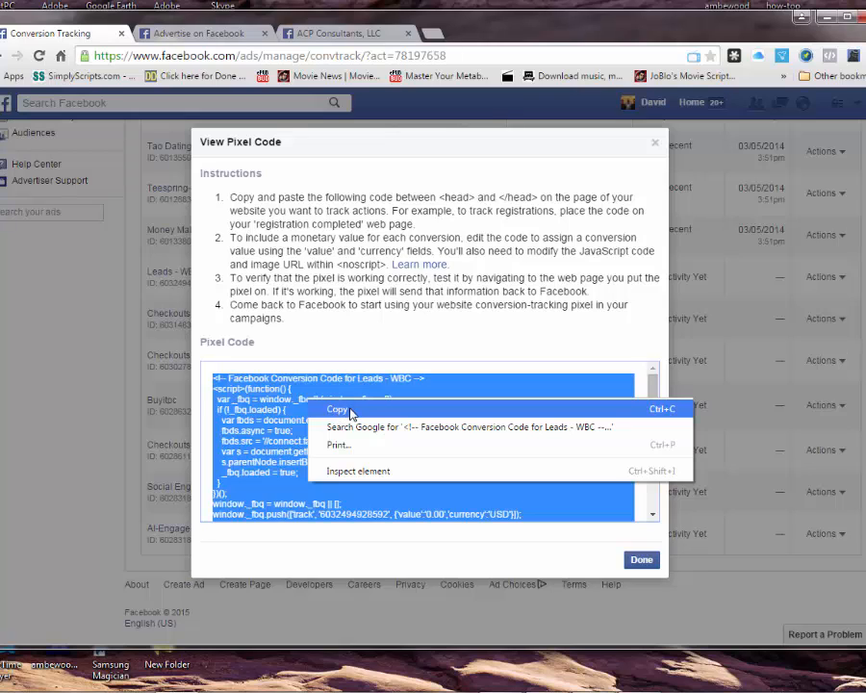
left_click(249, 439)
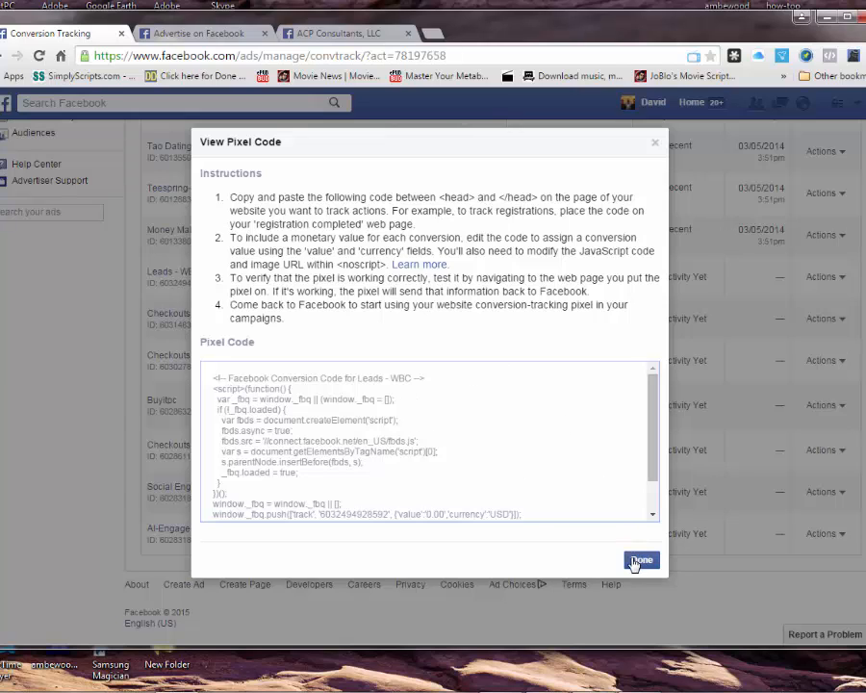
left_click(419, 452)
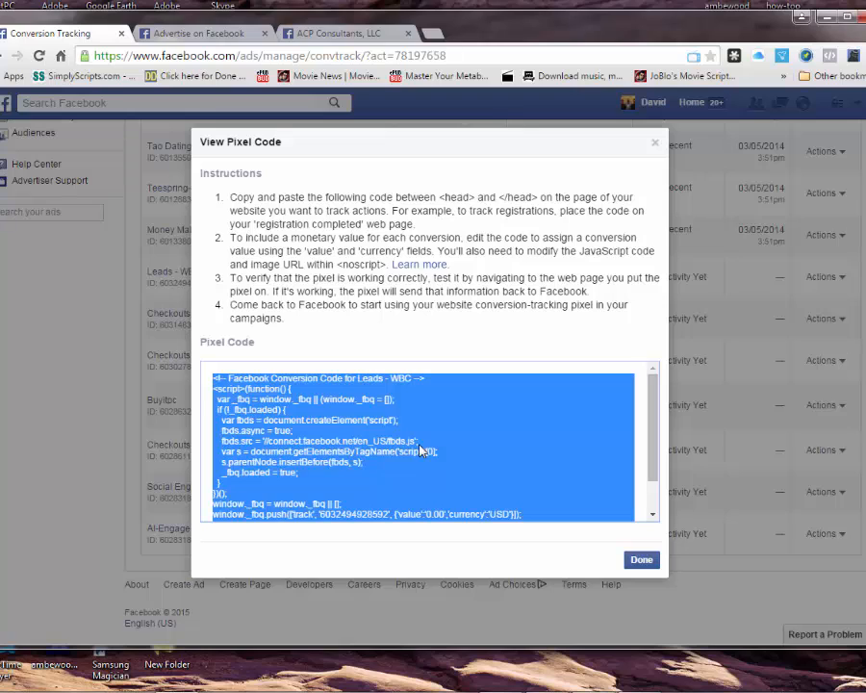
right_click(420, 451)
left_click(456, 455)
left_click(499, 200)
right_click(499, 199)
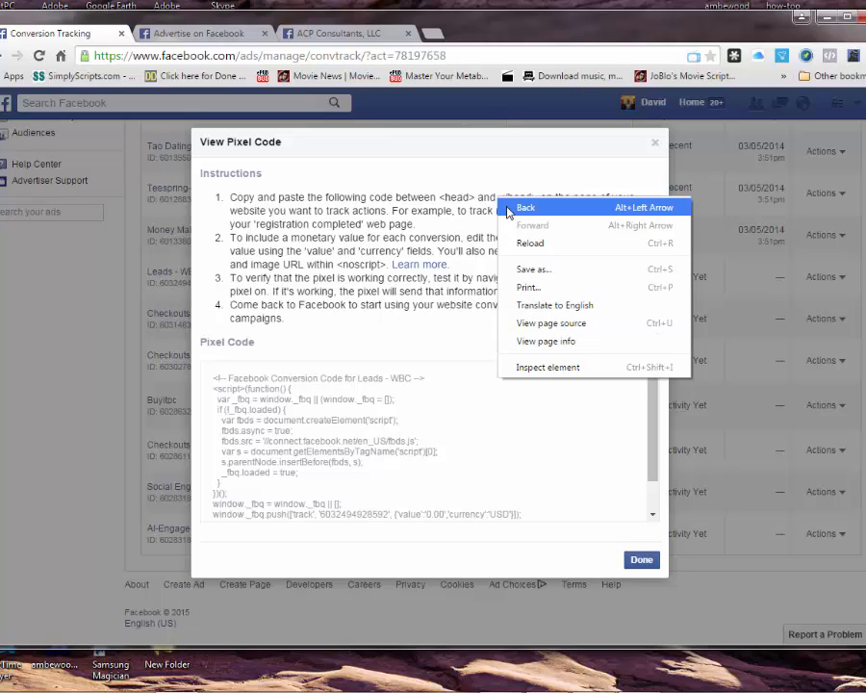
left_click(496, 205)
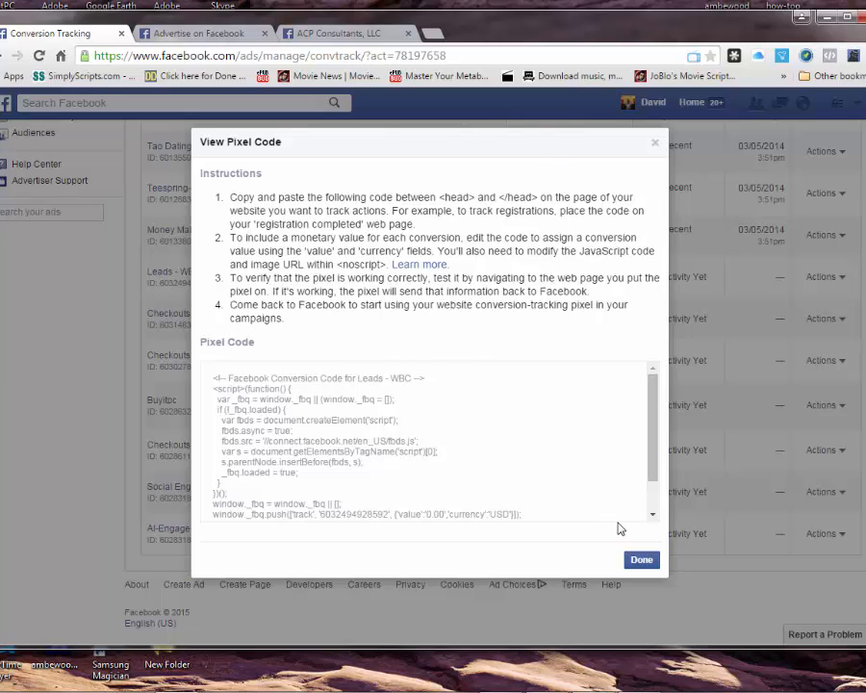
Step: Close the pixel code dialog and move to the WordPress admin's Plugins page
left_click(637, 559)
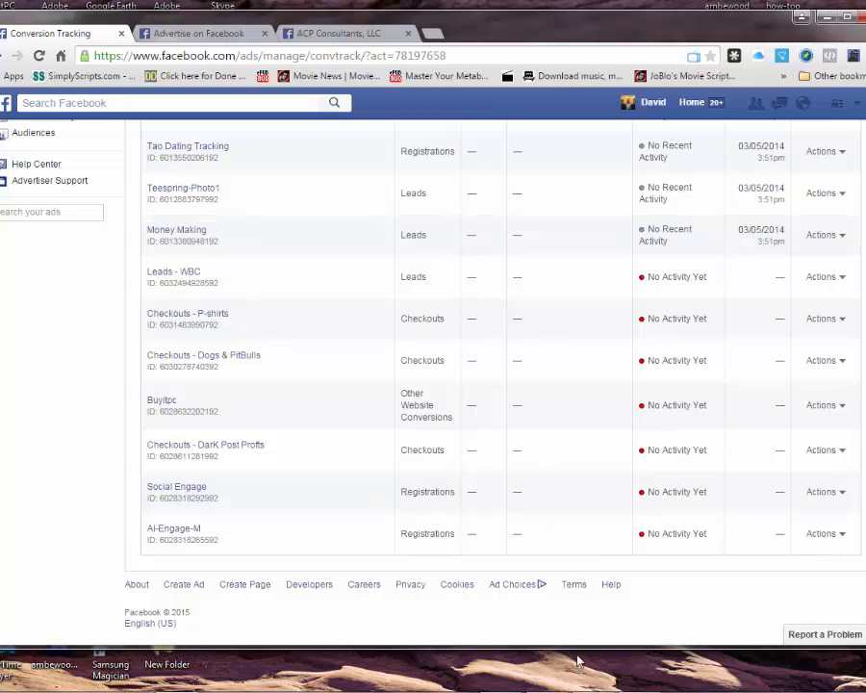
mouse_move(640, 673)
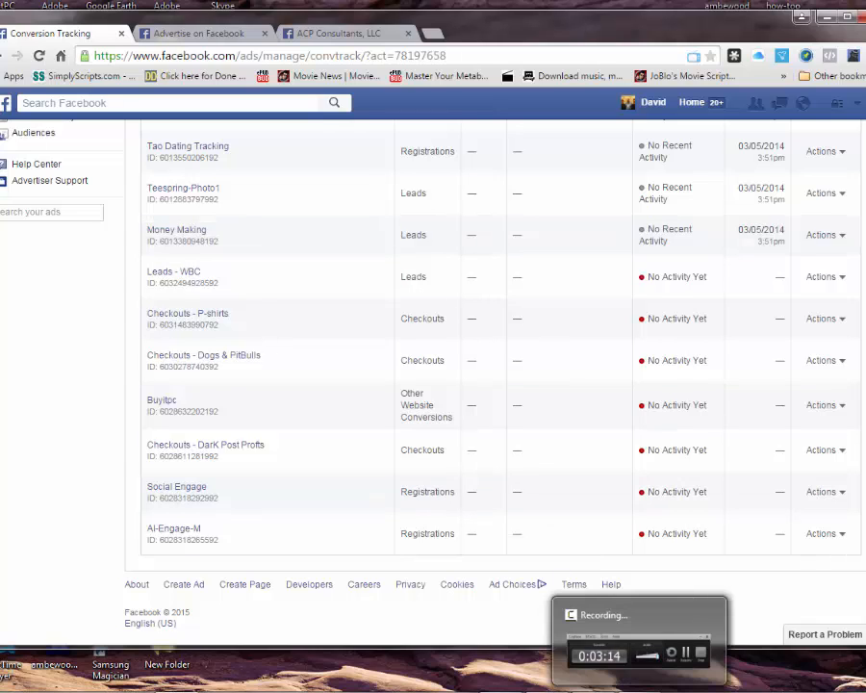
left_click(640, 630)
left_click(472, 642)
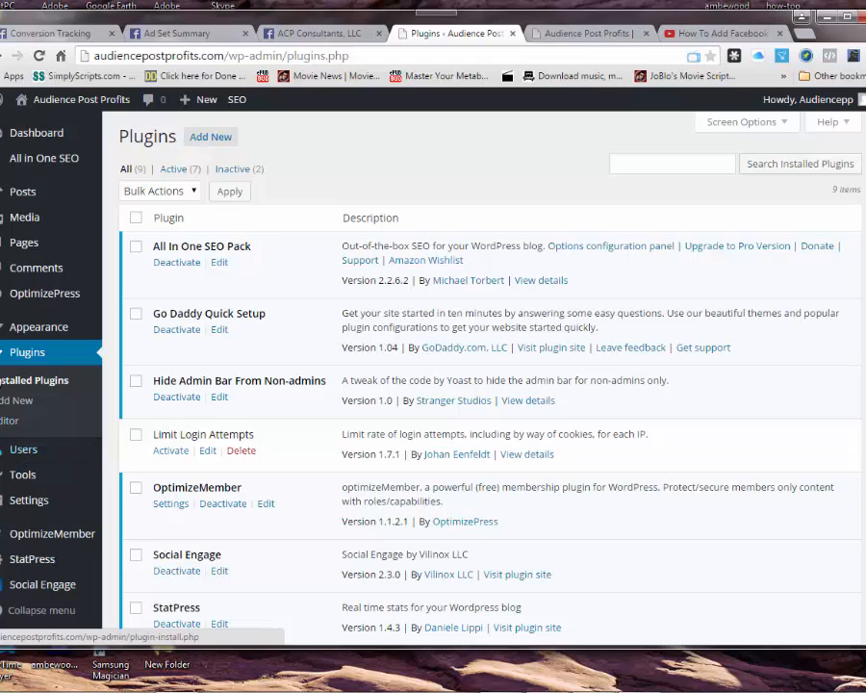
Step: Search Add New plugins for 'Facebook pixel conversion', removing 'word press' from the query
left_click(189, 139)
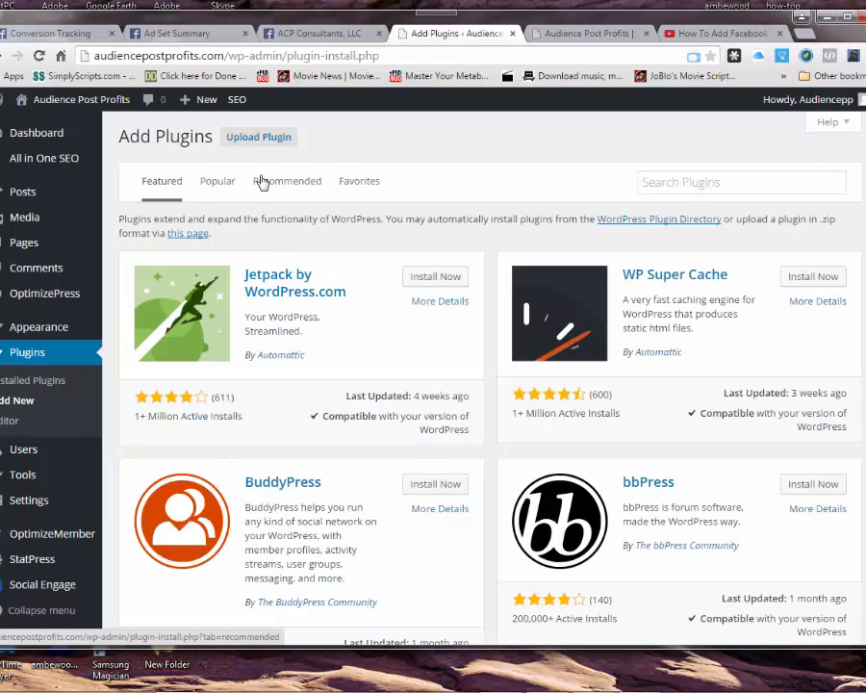
left_click(734, 186)
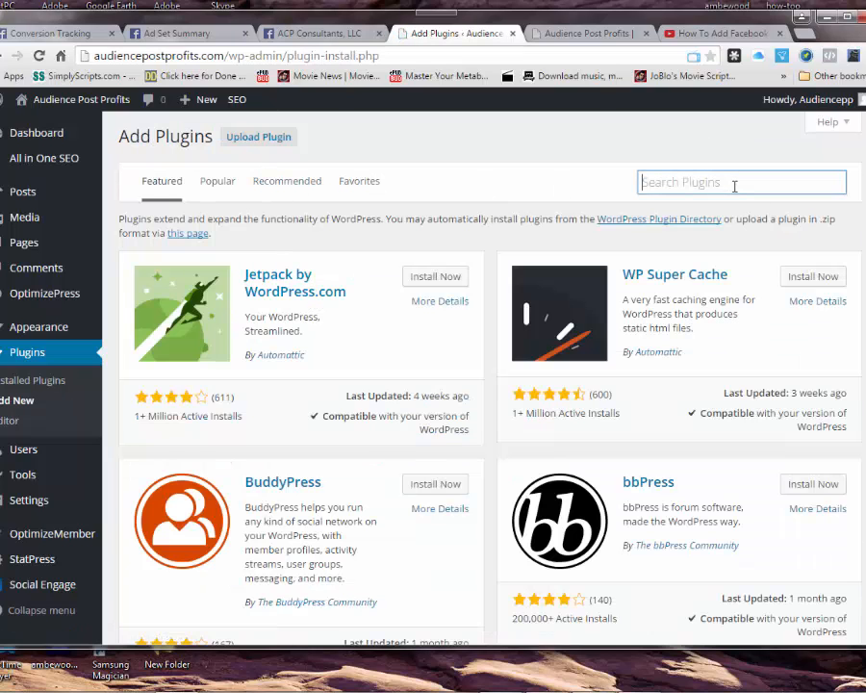
type("Facebook Conversion pixel")
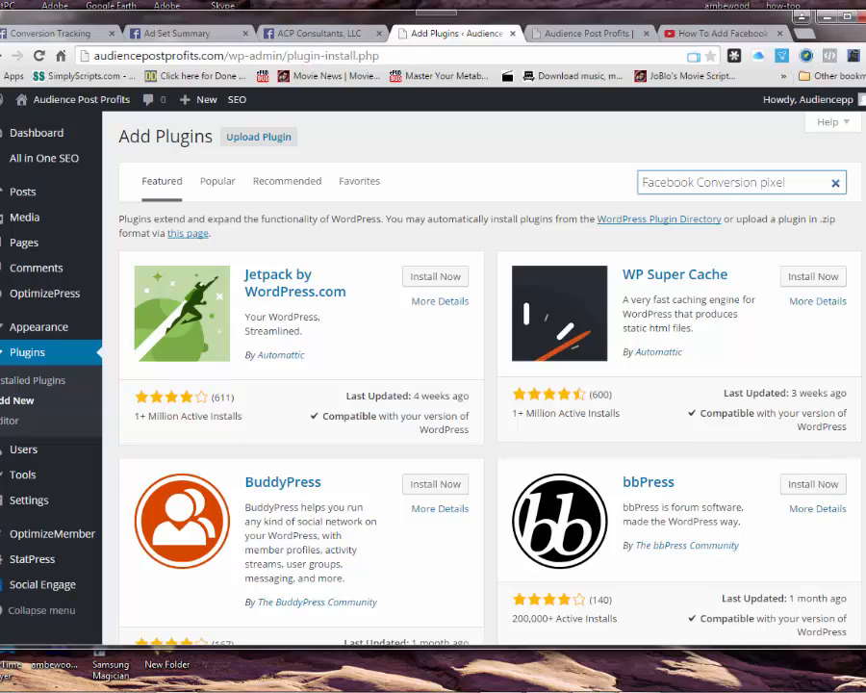
left_click(342, 589)
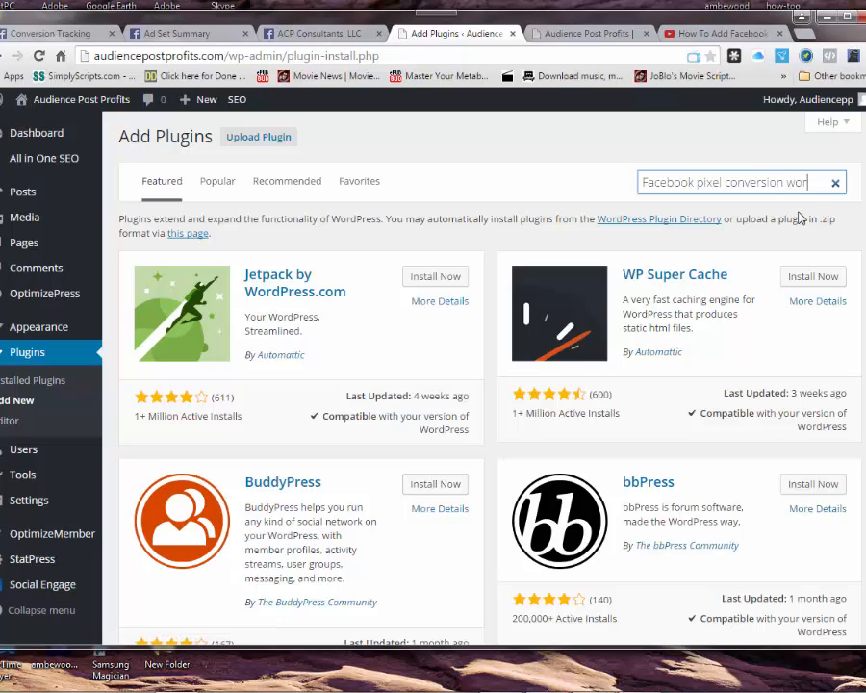
type("ess")
key("Return")
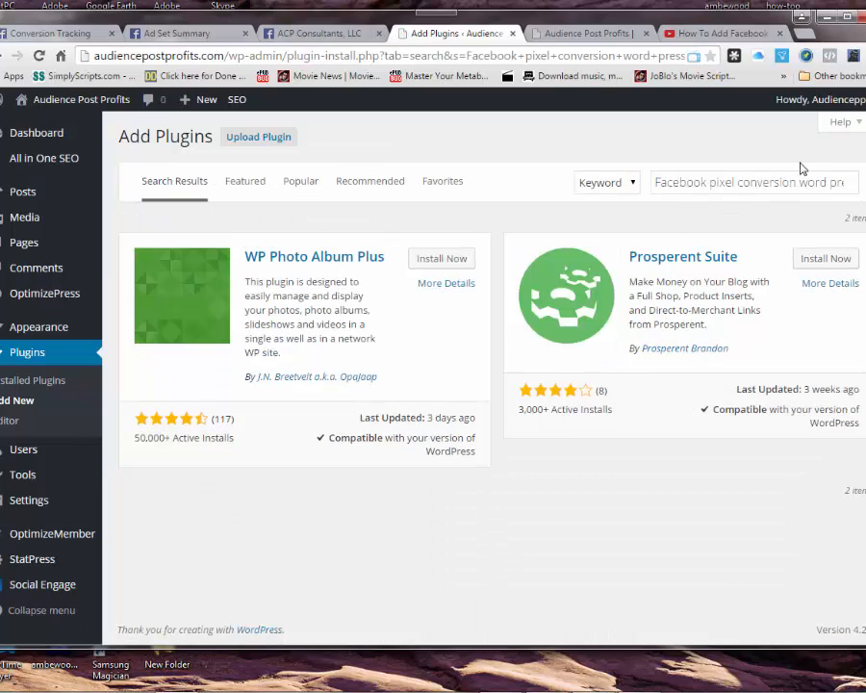
left_click_drag(798, 182, 844, 182)
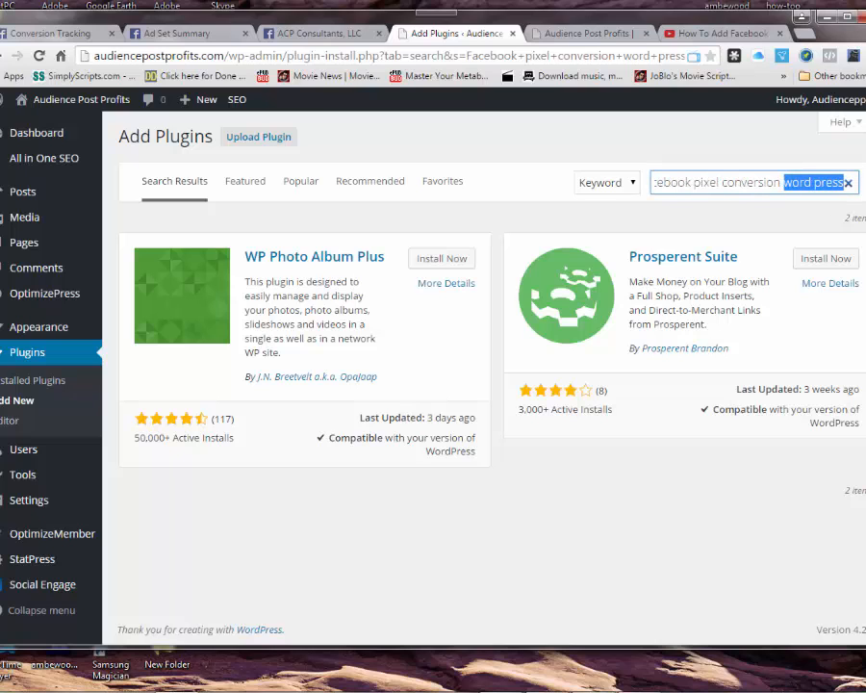
key("BackSpace")
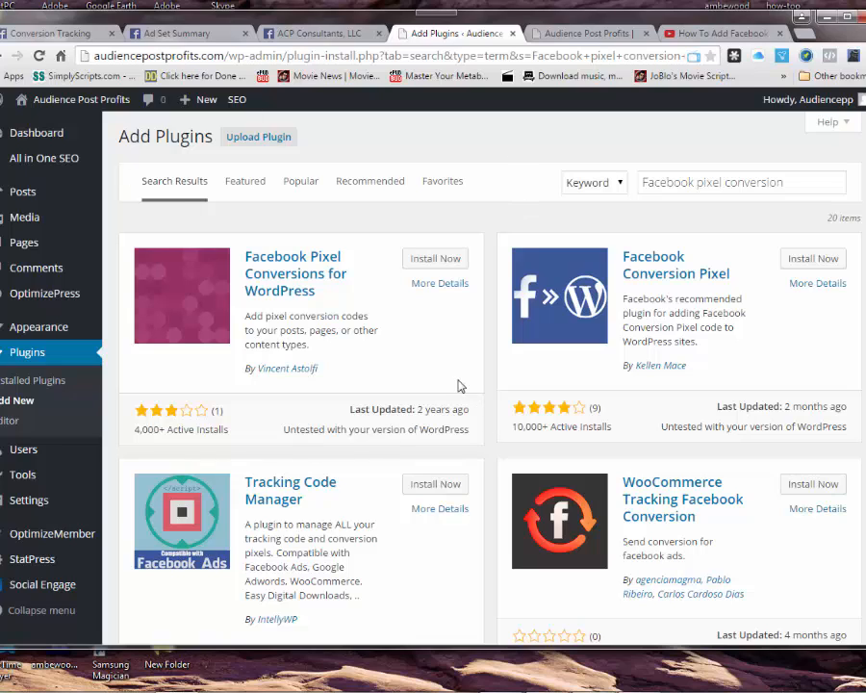
Step: Install and activate Facebook Pixel Conversions for WordPress 0.0.2, then go to the Pages list
left_click(439, 260)
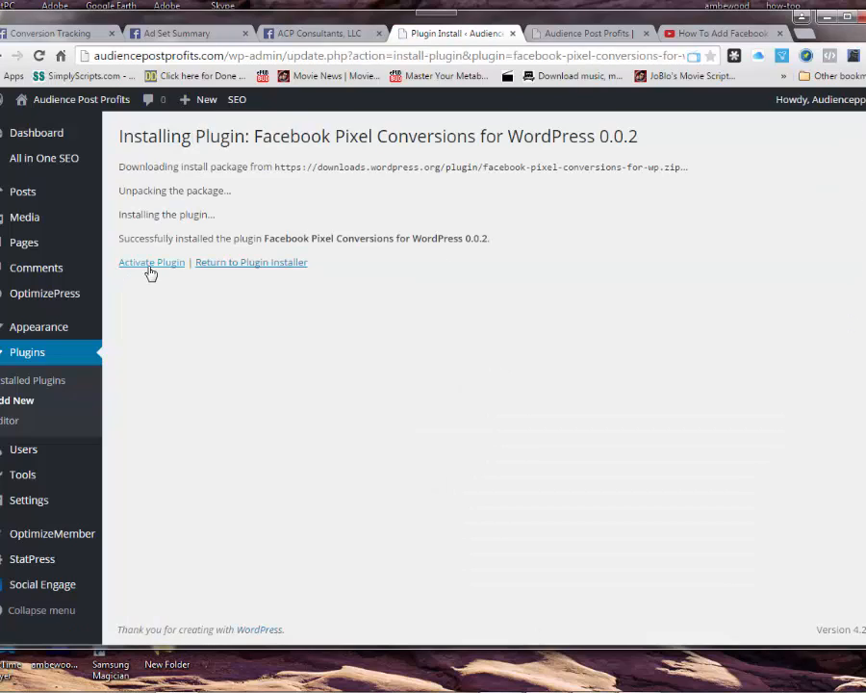
left_click(149, 267)
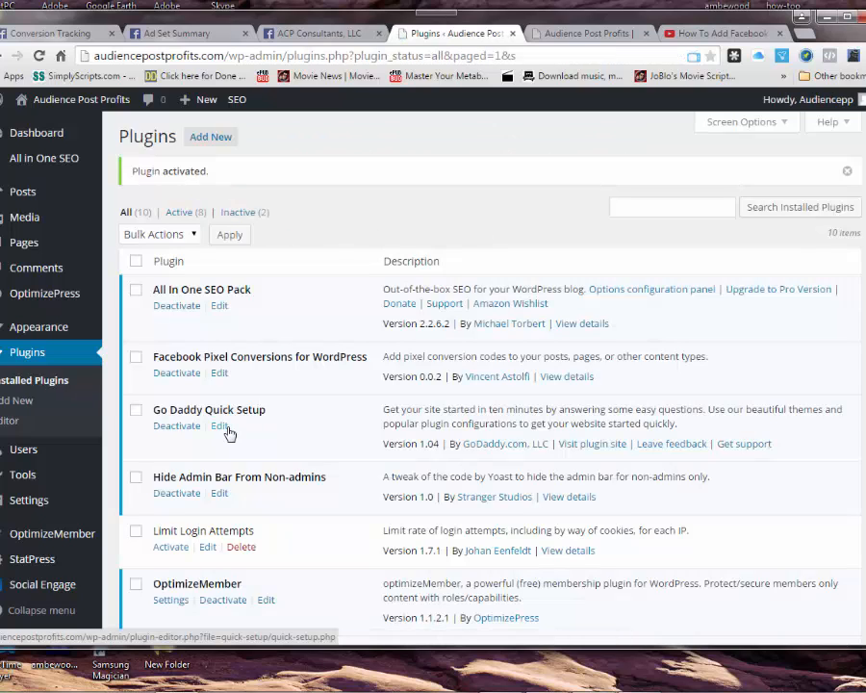
left_click(43, 247)
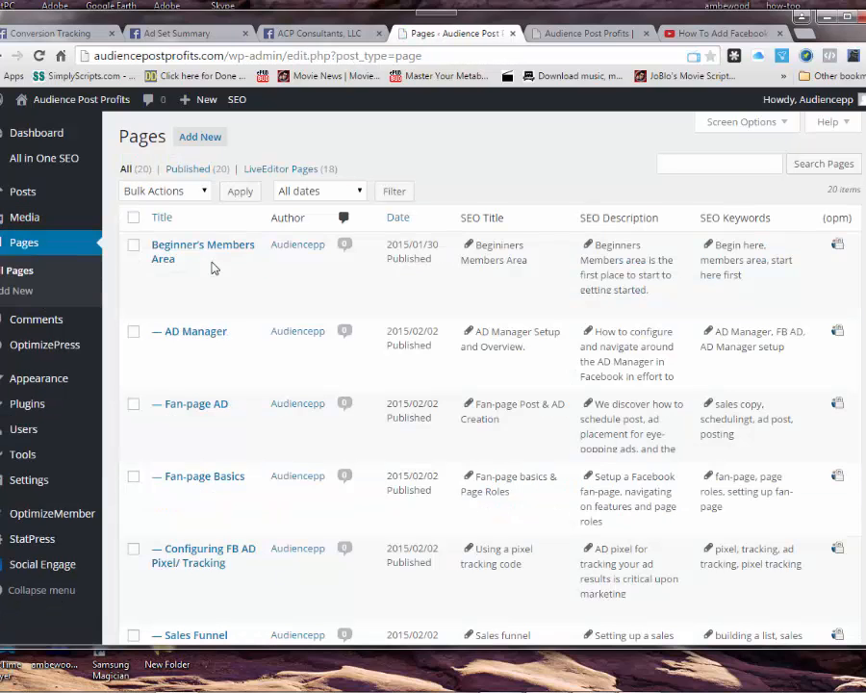
Step: Find the FB Audience Marketing page in the Pages list and open it in Edit Page
scroll(239, 387, "down", 3)
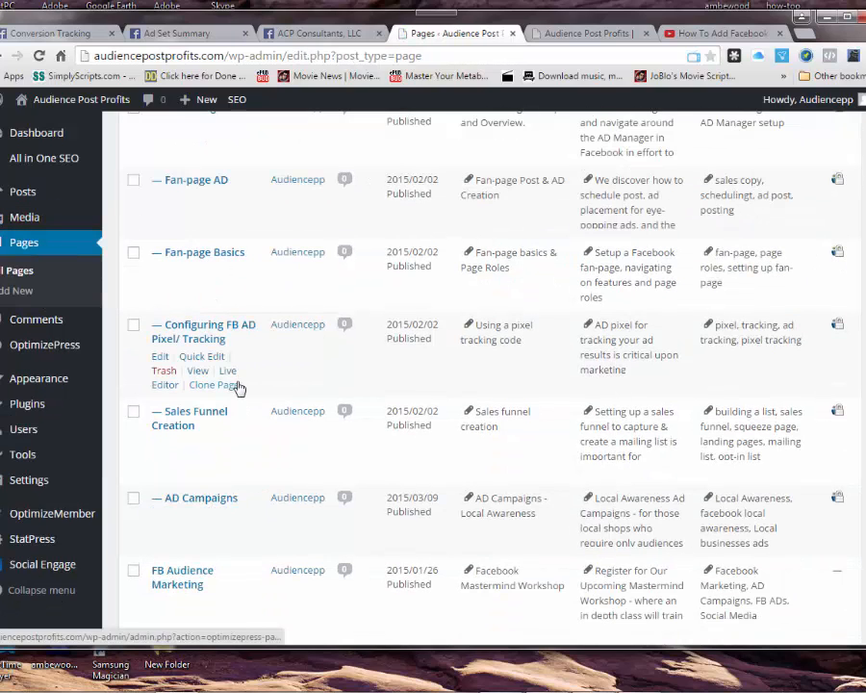
scroll(231, 461, "down", 2)
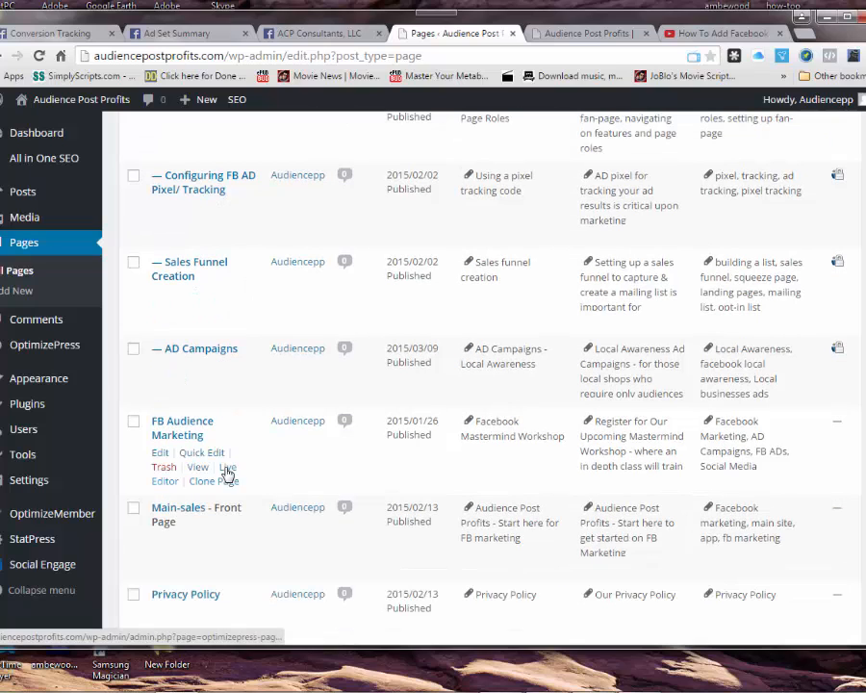
left_click(161, 453)
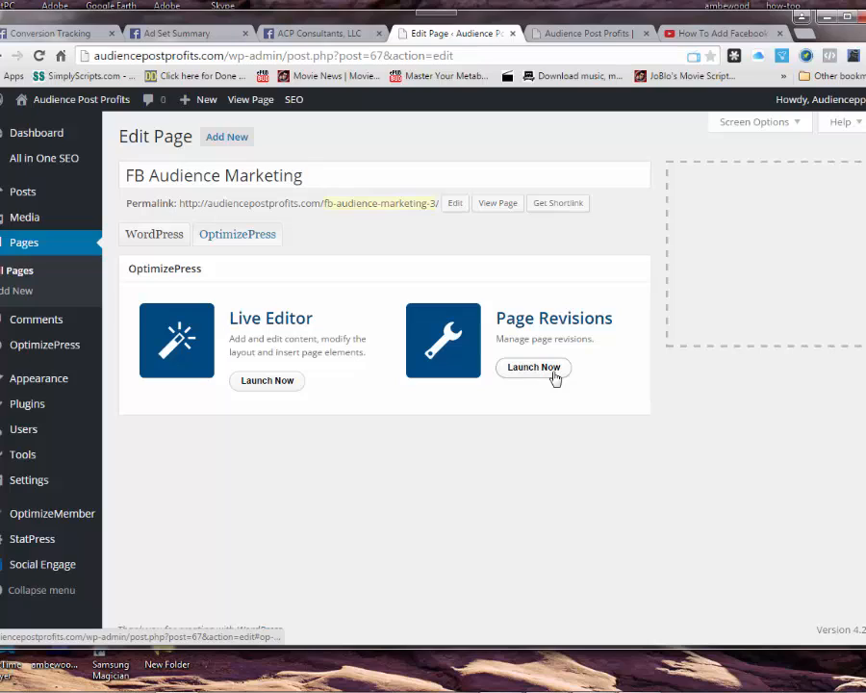
Step: Tick Insert Conversion Code for FB Audience Marketing, then return to Facebook's Conversion Tracking list
left_click(246, 239)
left_click(170, 234)
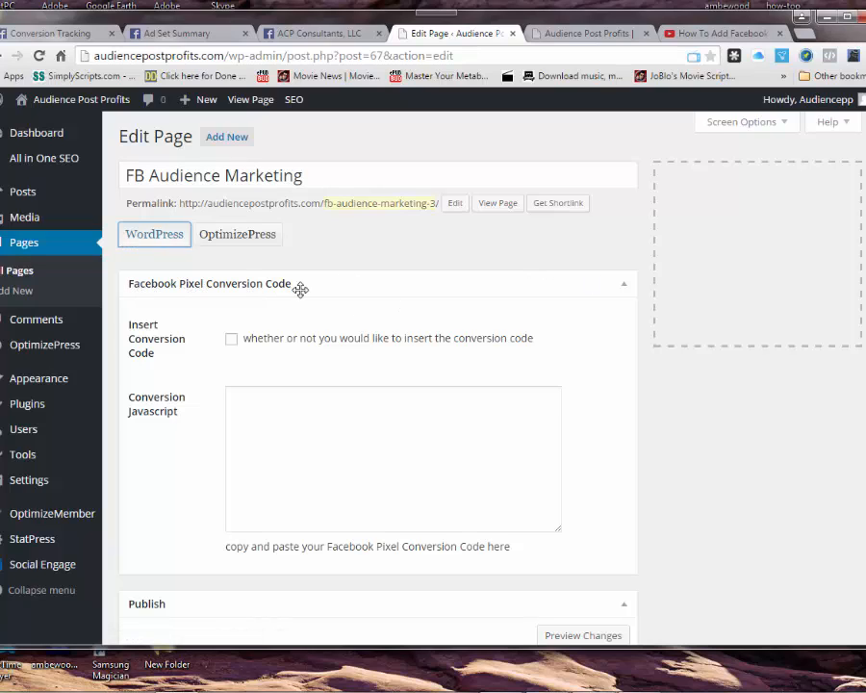
left_click(230, 340)
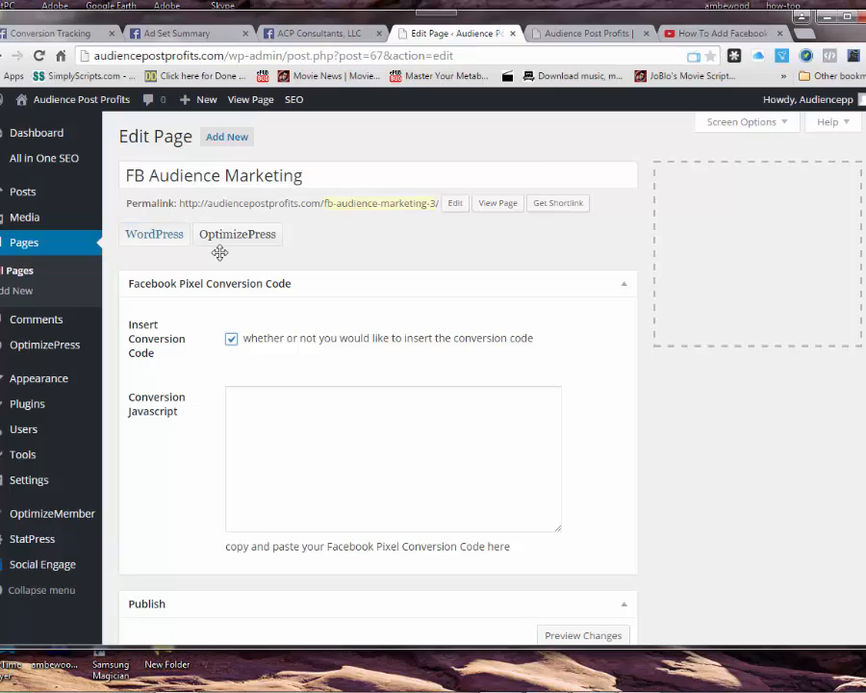
left_click(36, 38)
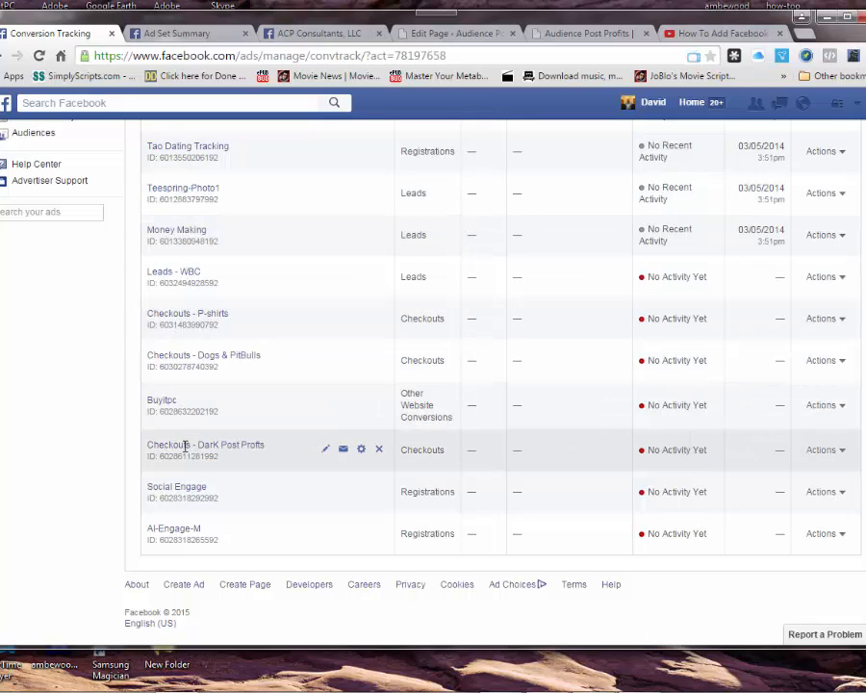
Step: Copy the Money Making pixel's code and go back to the WordPress Edit Page screen
scroll(251, 443, "up", 3)
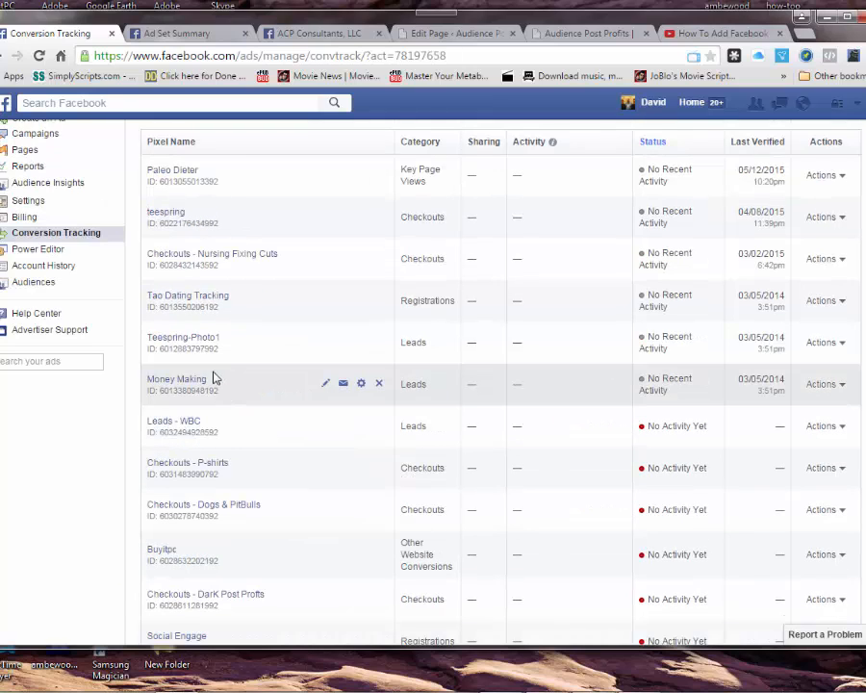
left_click(361, 384)
left_click(349, 466)
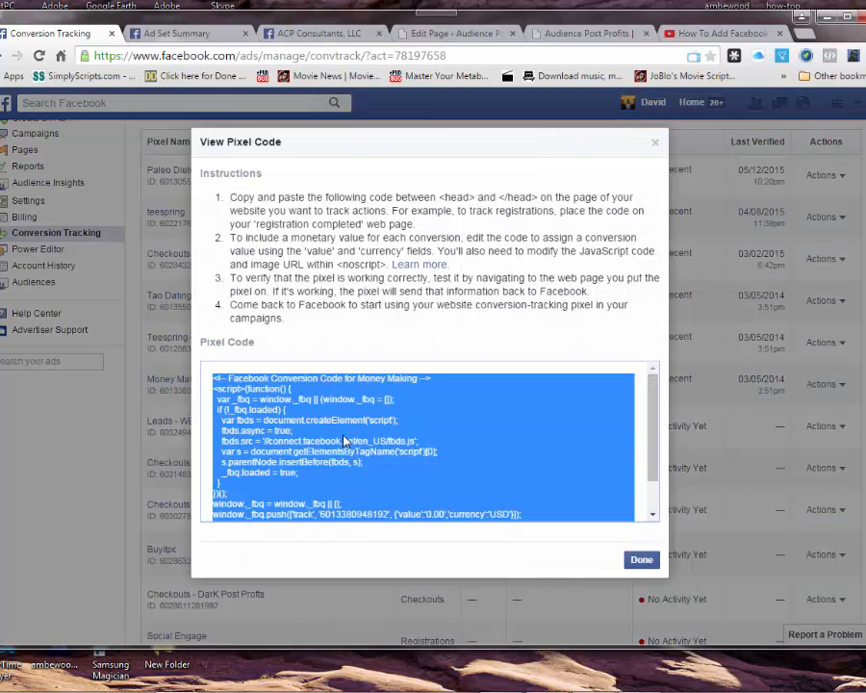
right_click(358, 438)
left_click(368, 447)
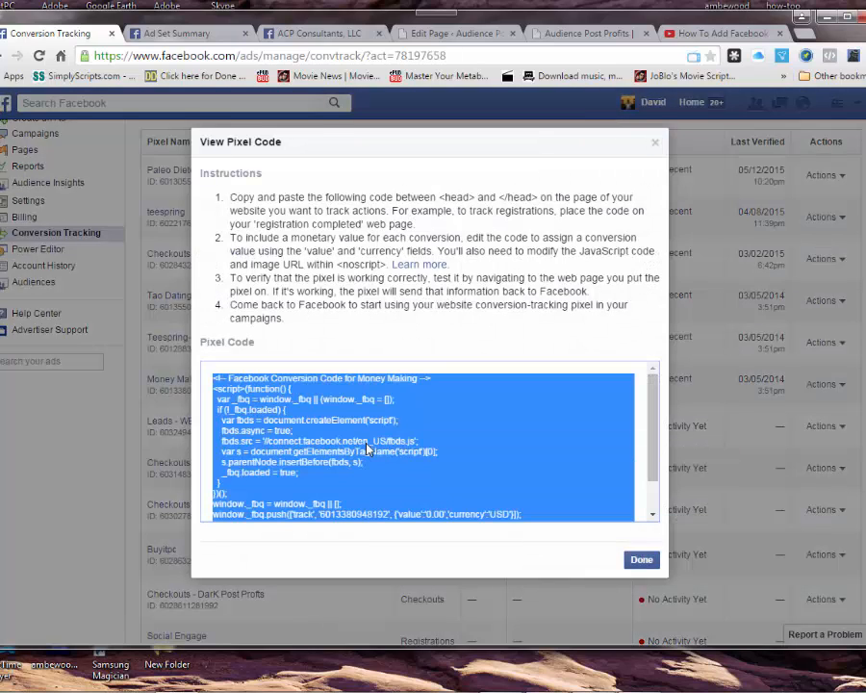
left_click(589, 33)
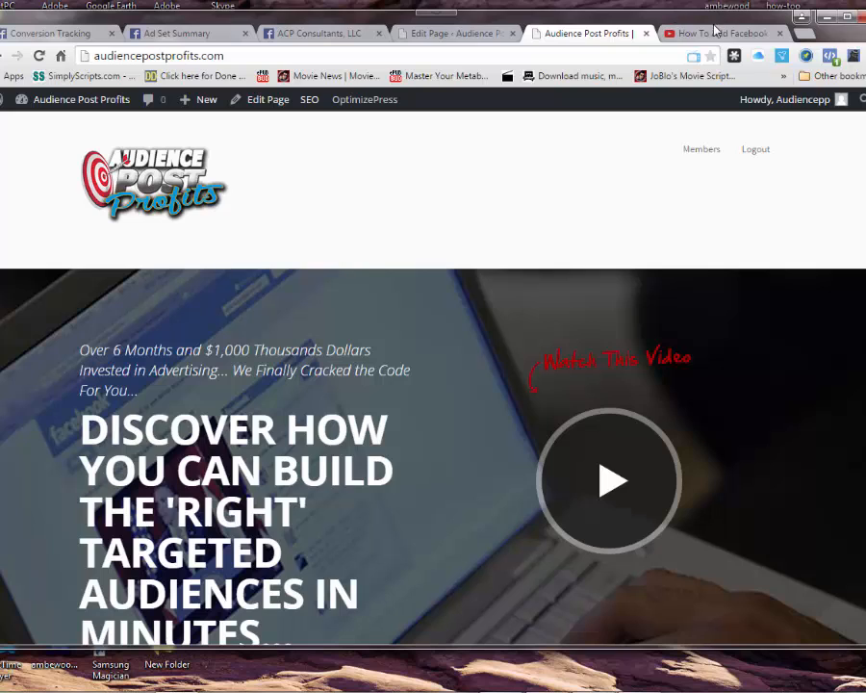
left_click(472, 35)
Step: Paste the copied Money Making pixel code into the Conversion Javascript box
left_click(273, 404)
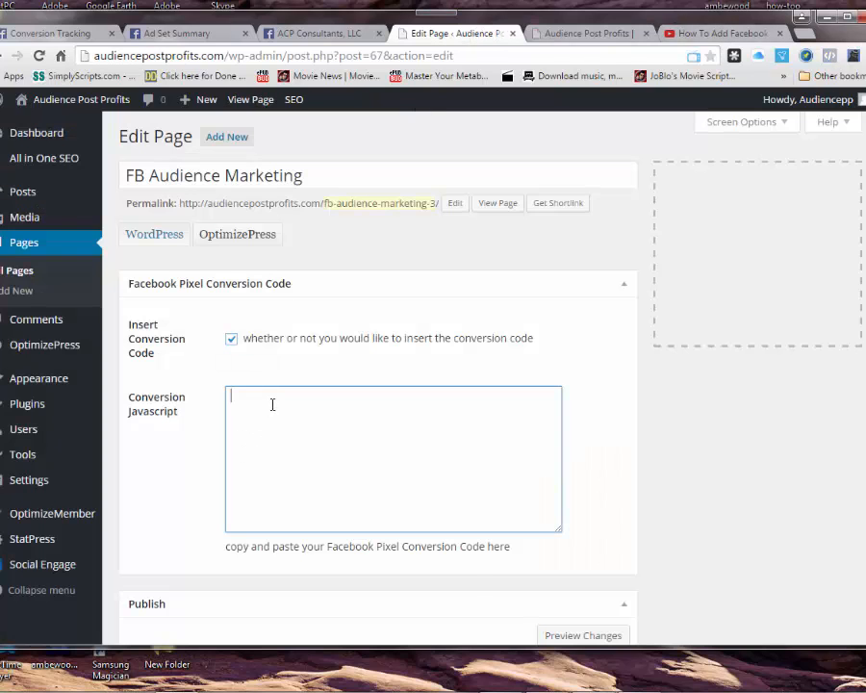
right_click(278, 405)
left_click(292, 492)
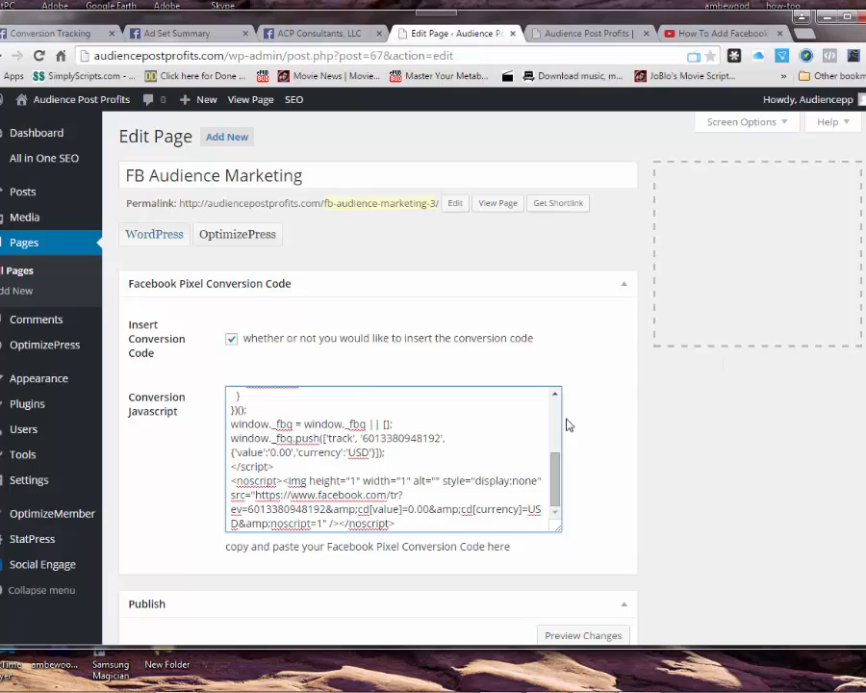
scroll(569, 423, "down", 2)
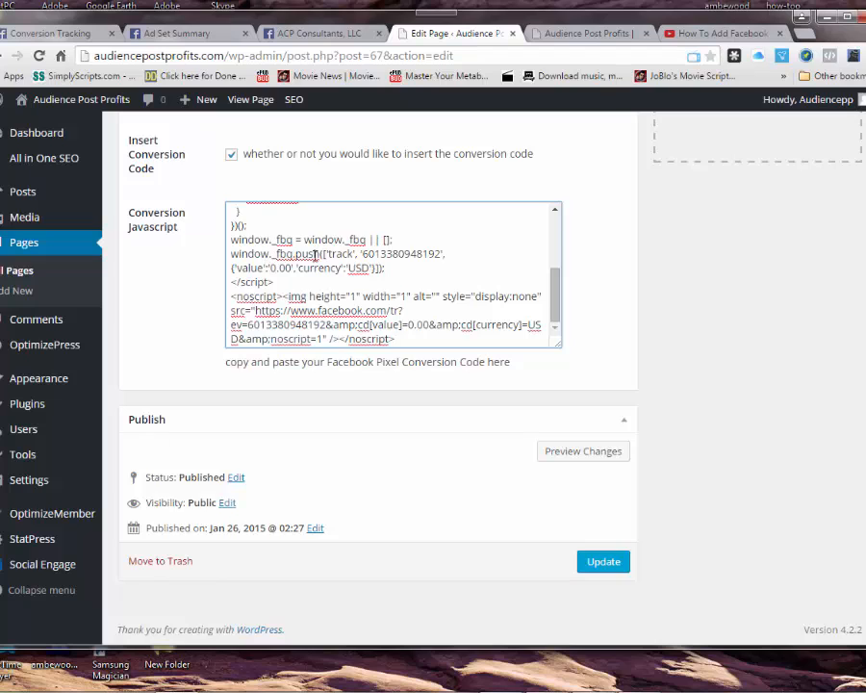
scroll(274, 245, "up", 5)
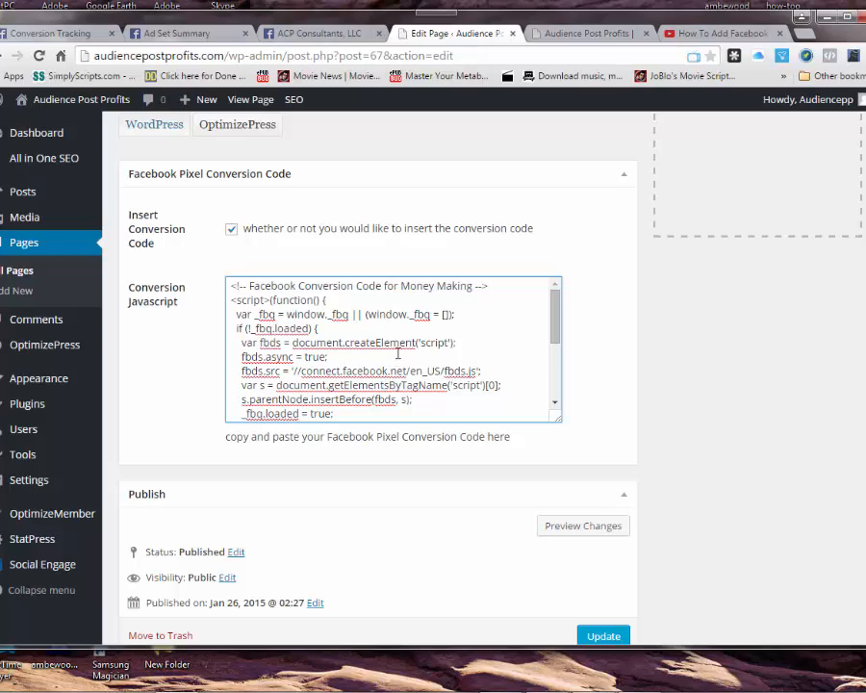
Step: Clear the Conversion Javascript box and untick Insert Conversion Code for the page
key("ctrl+a")
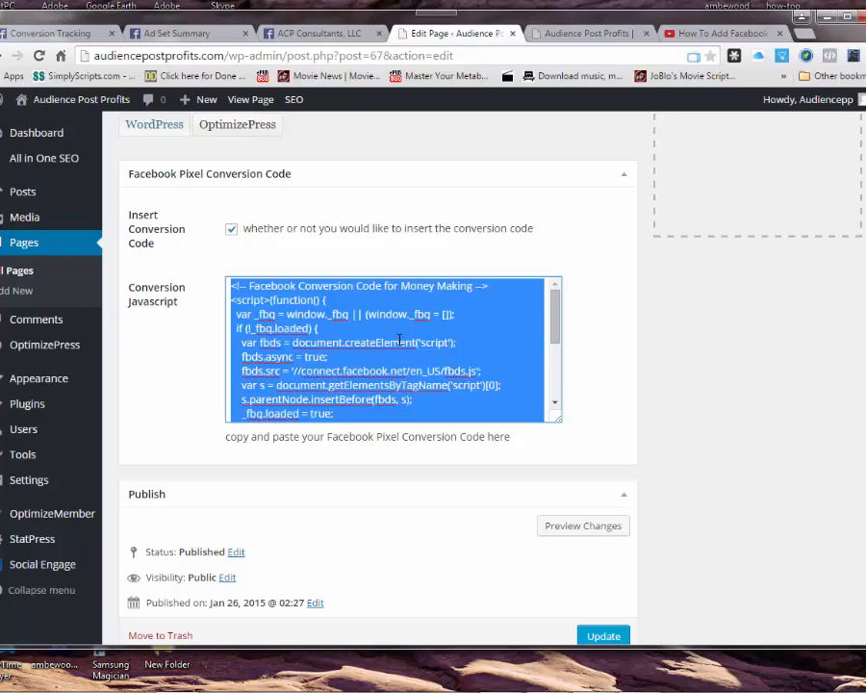
key("Delete")
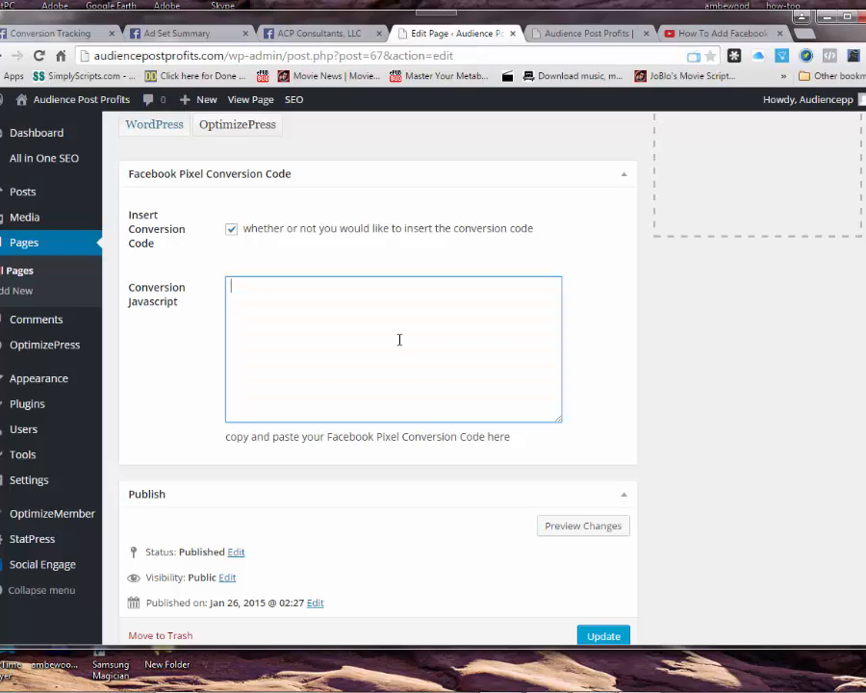
left_click(231, 231)
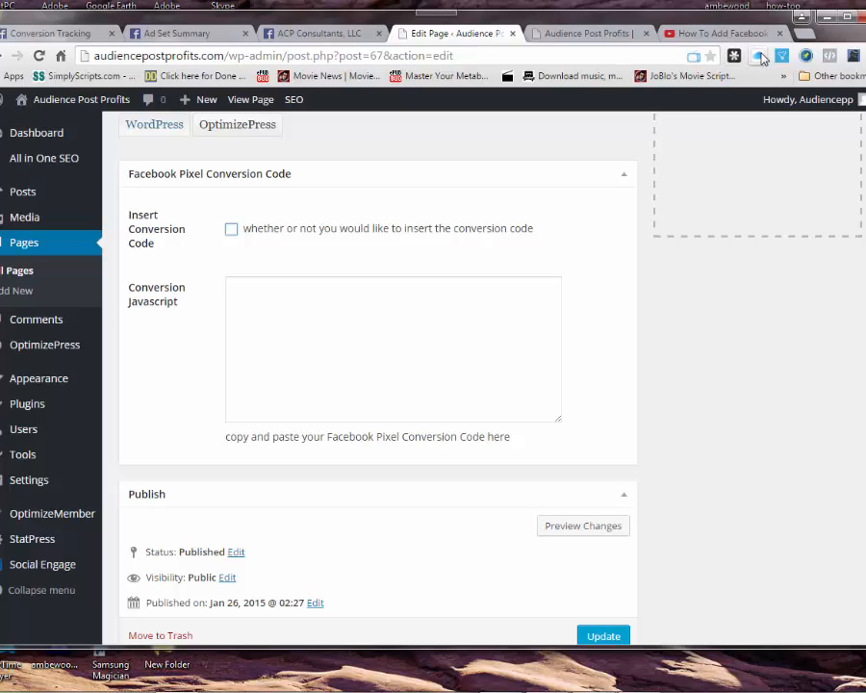
Step: Check that FB Pixel Helper 0.5.0 is enabled in Chrome's Extensions, then show the Audience Post Profits site
left_click(853, 55)
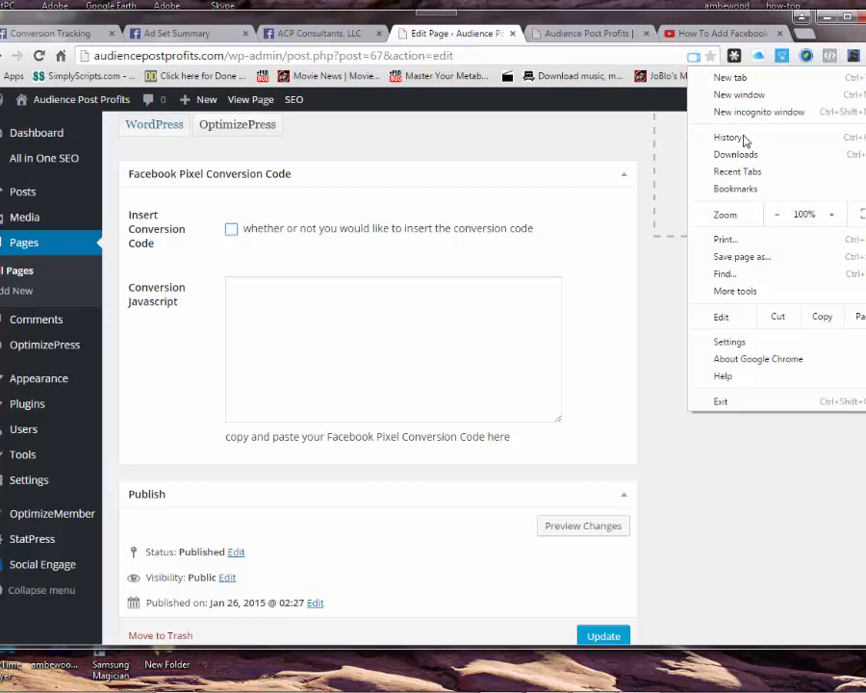
left_click(731, 343)
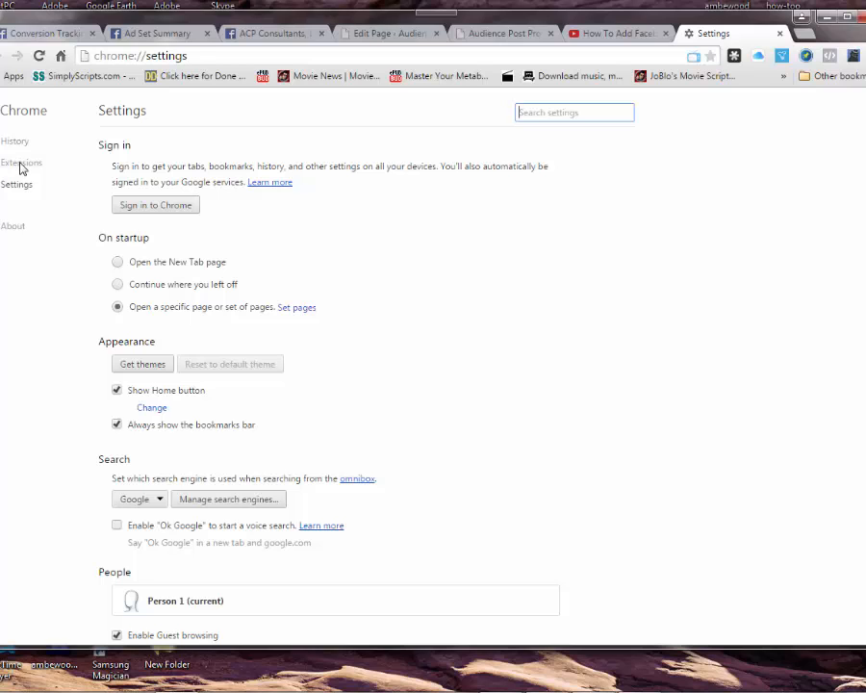
left_click(21, 164)
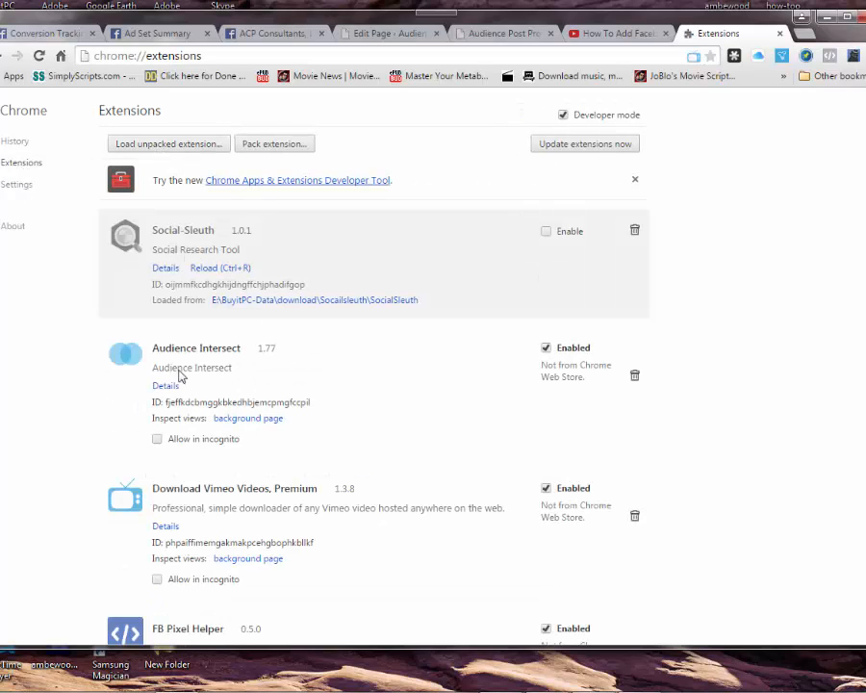
scroll(335, 393, "down", 3)
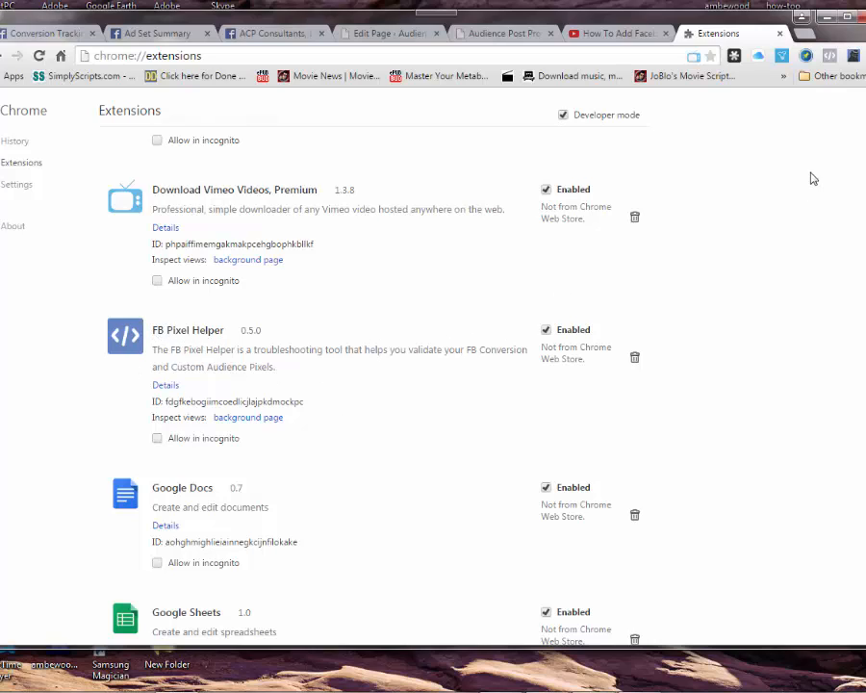
left_click(478, 37)
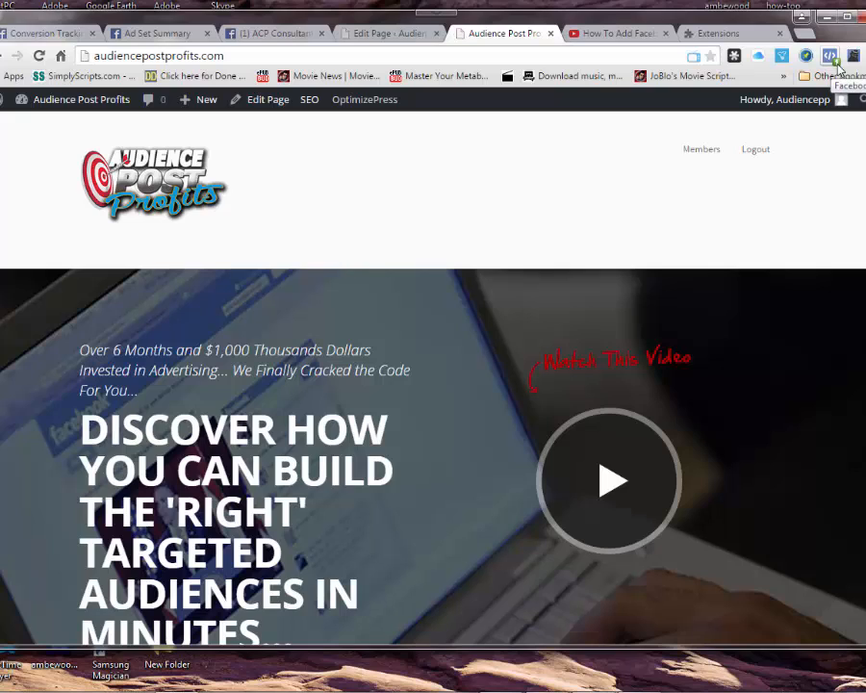
left_click(832, 57)
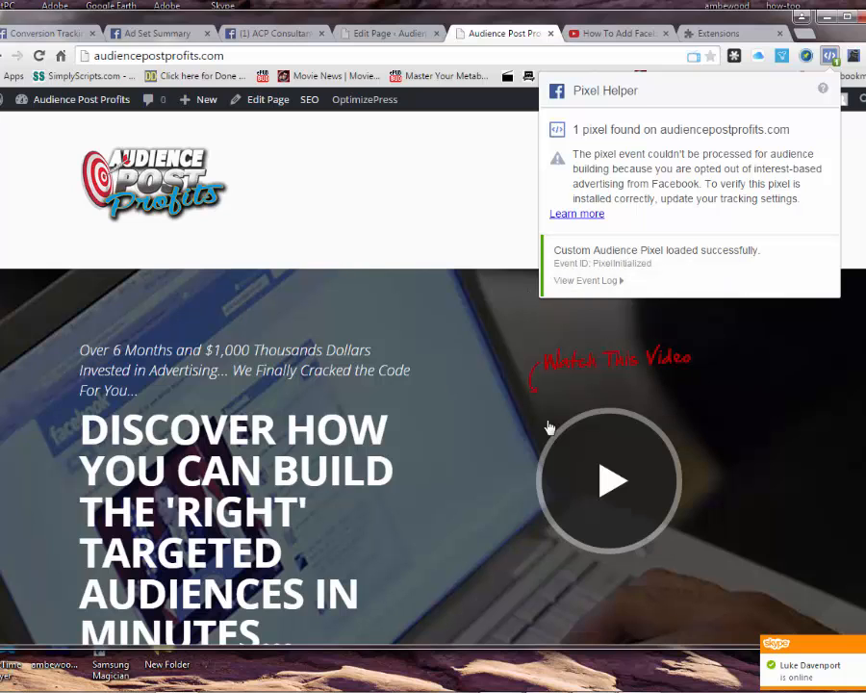
left_click(828, 56)
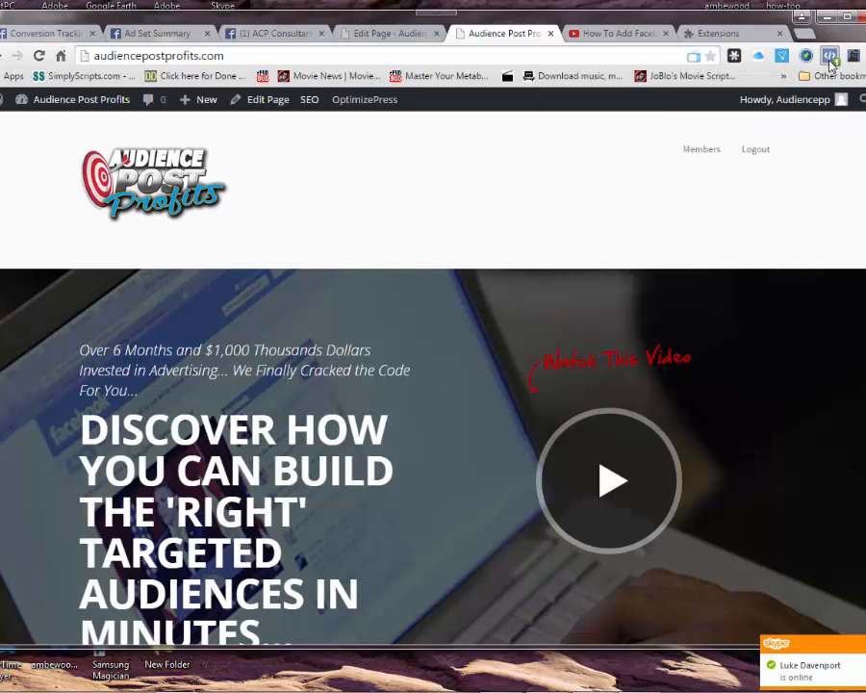
left_click(828, 56)
left_click(465, 252)
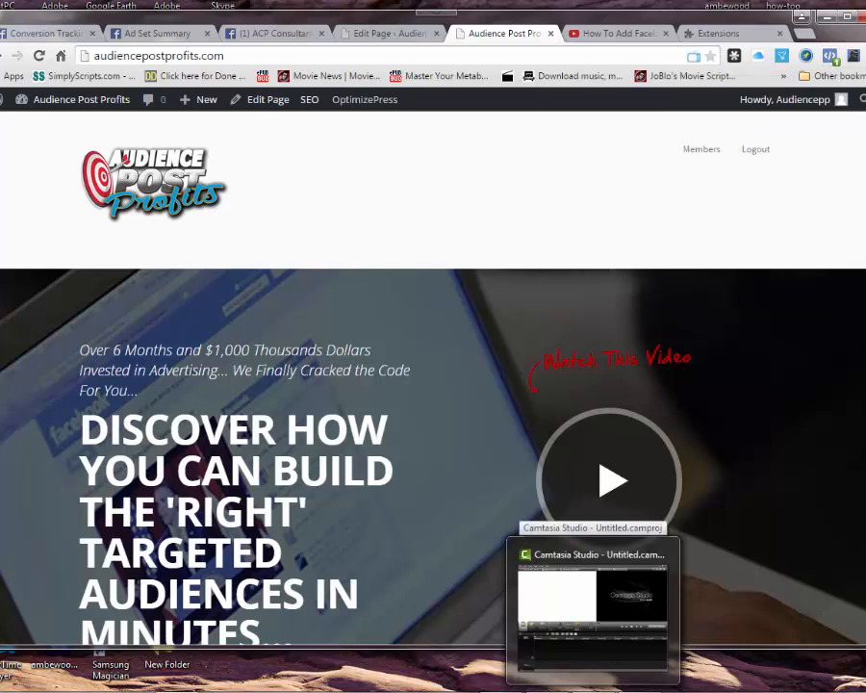
mouse_move(512, 678)
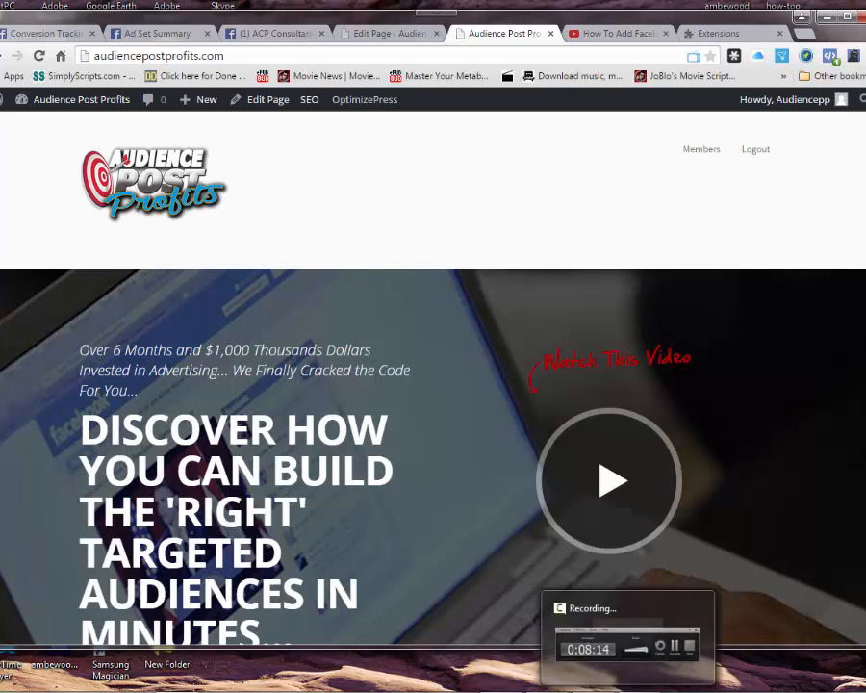